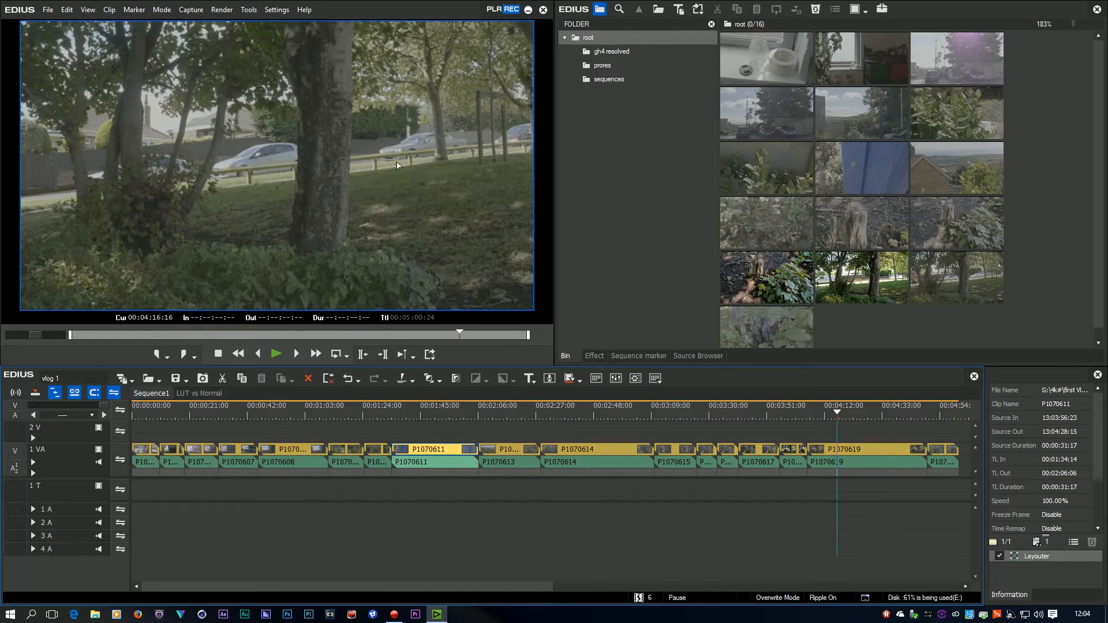
- Apply the YUV Curve filter to clip P1070619 and open its settings beside the preview
{"action": "left_click", "coordinate": [848, 411]}
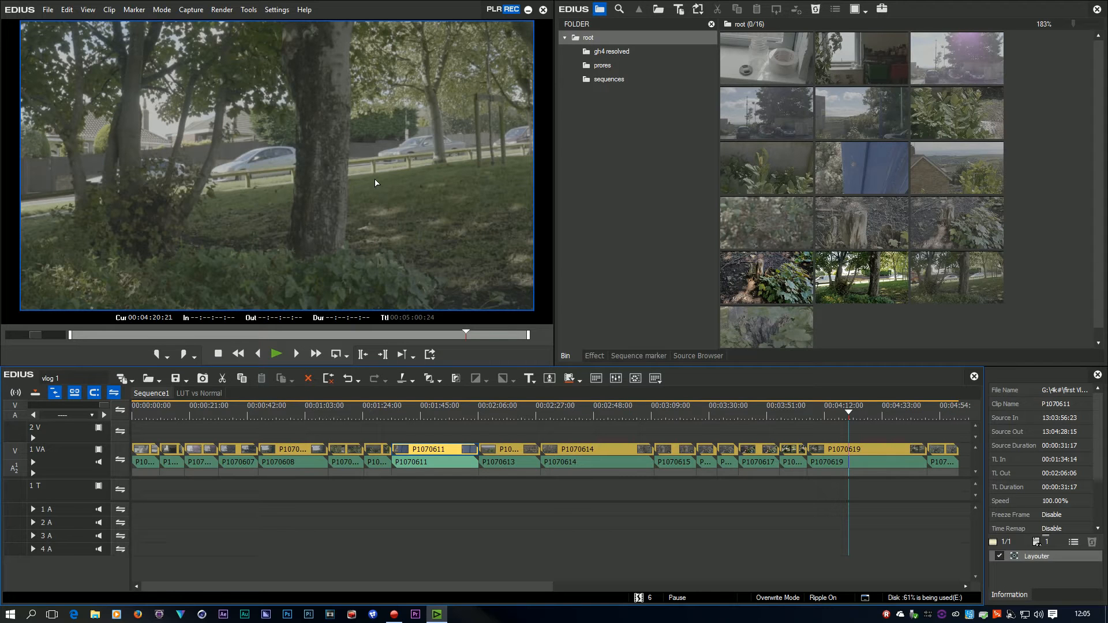
{"action": "left_click", "coordinate": [847, 411]}
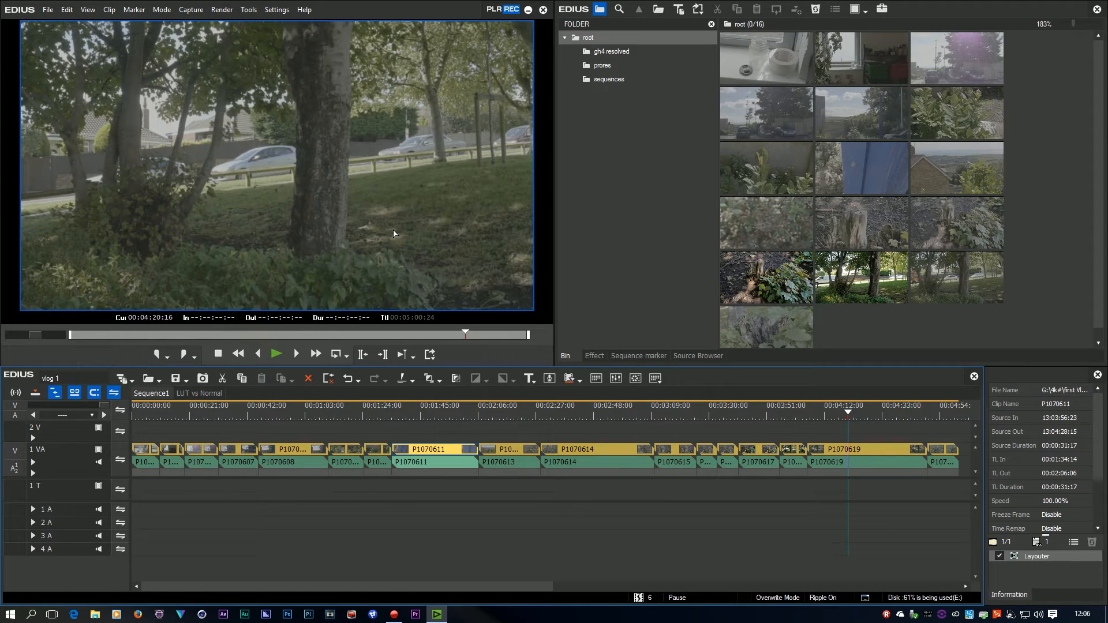
{"action": "left_click", "coordinate": [595, 356]}
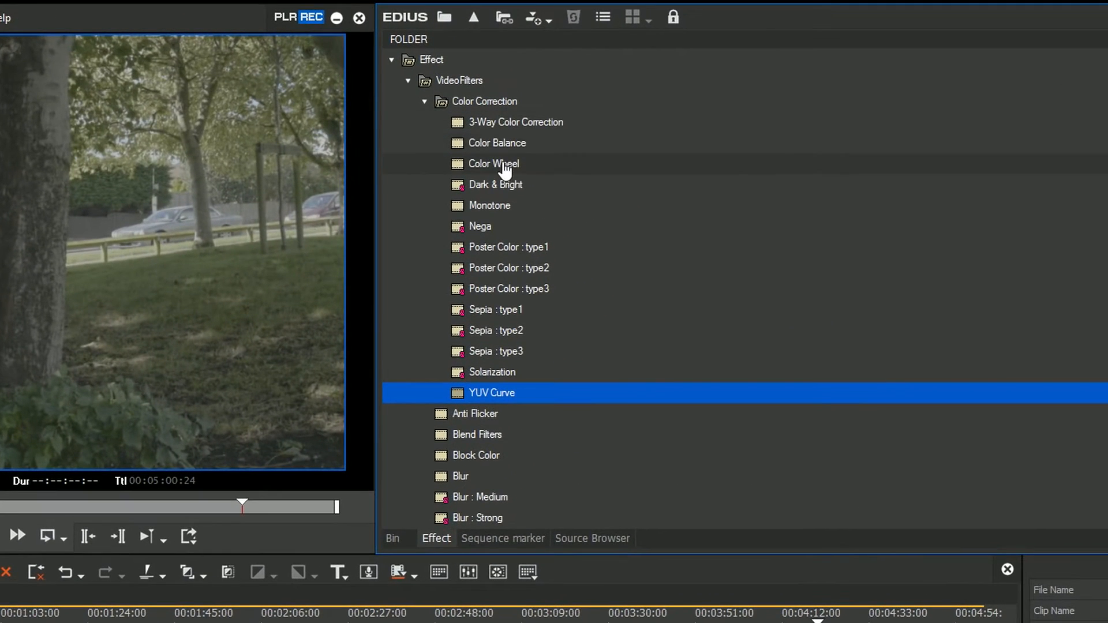
{"action": "left_click", "coordinate": [514, 123]}
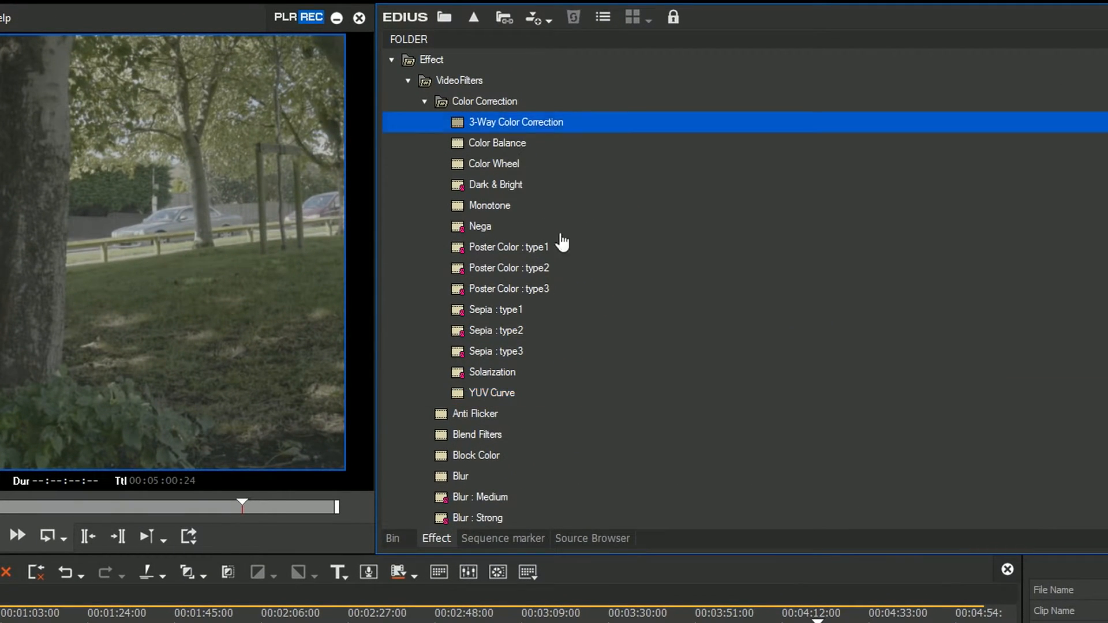
{"action": "left_click", "coordinate": [501, 392]}
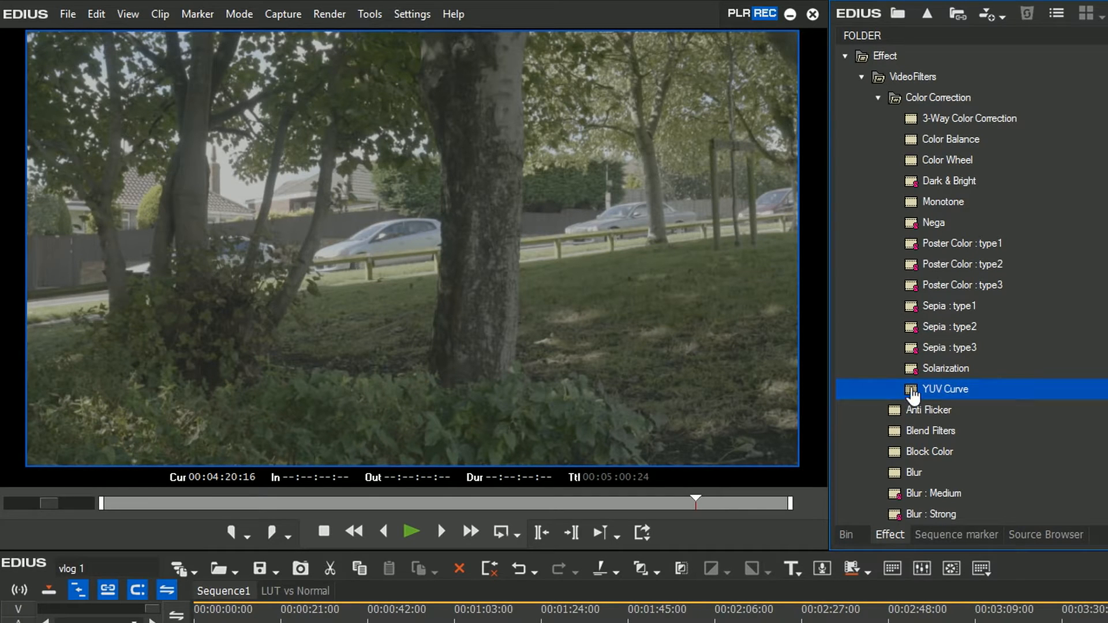
{"action": "left_click_drag", "start_coordinate": [912, 391], "coordinate": [1073, 565]}
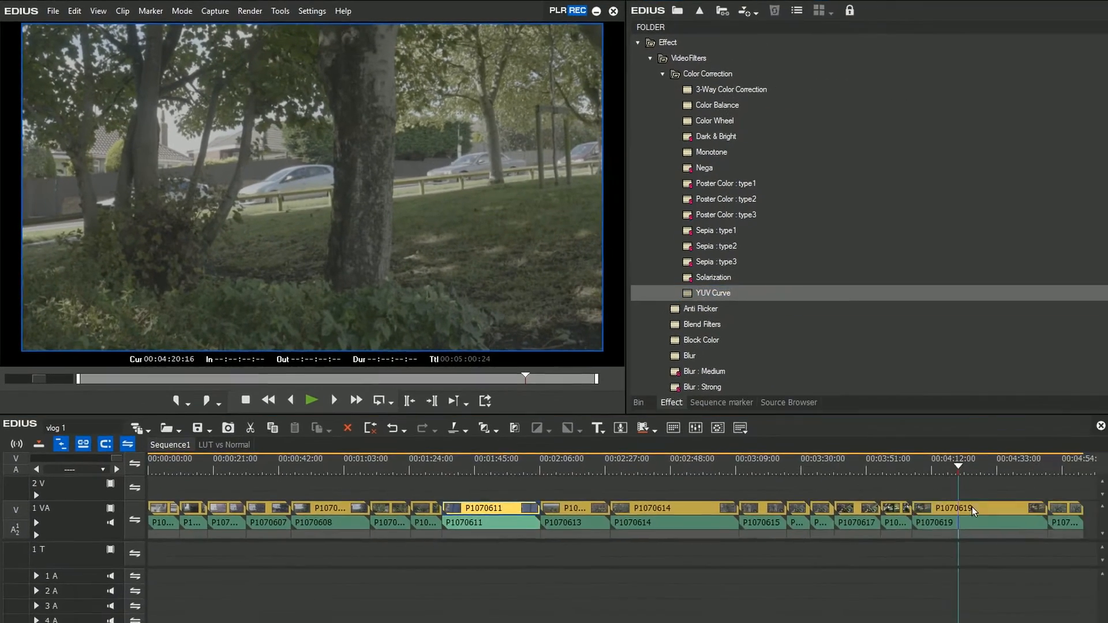
{"action": "double_click", "coordinate": [1039, 567]}
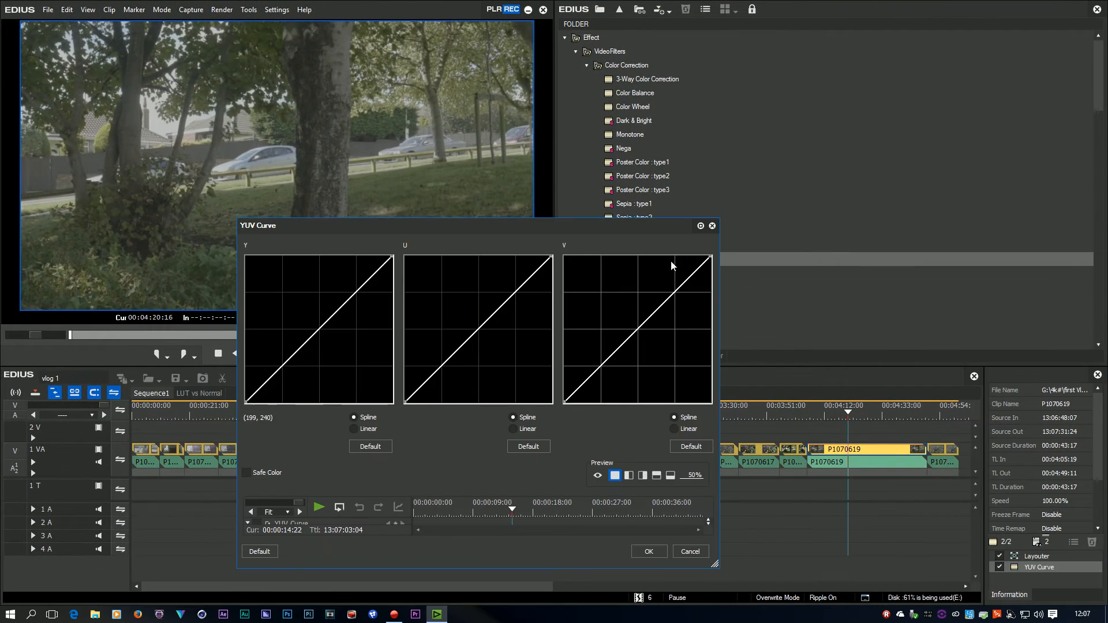
{"action": "left_click_drag", "start_coordinate": [589, 225], "coordinate": [843, 206]}
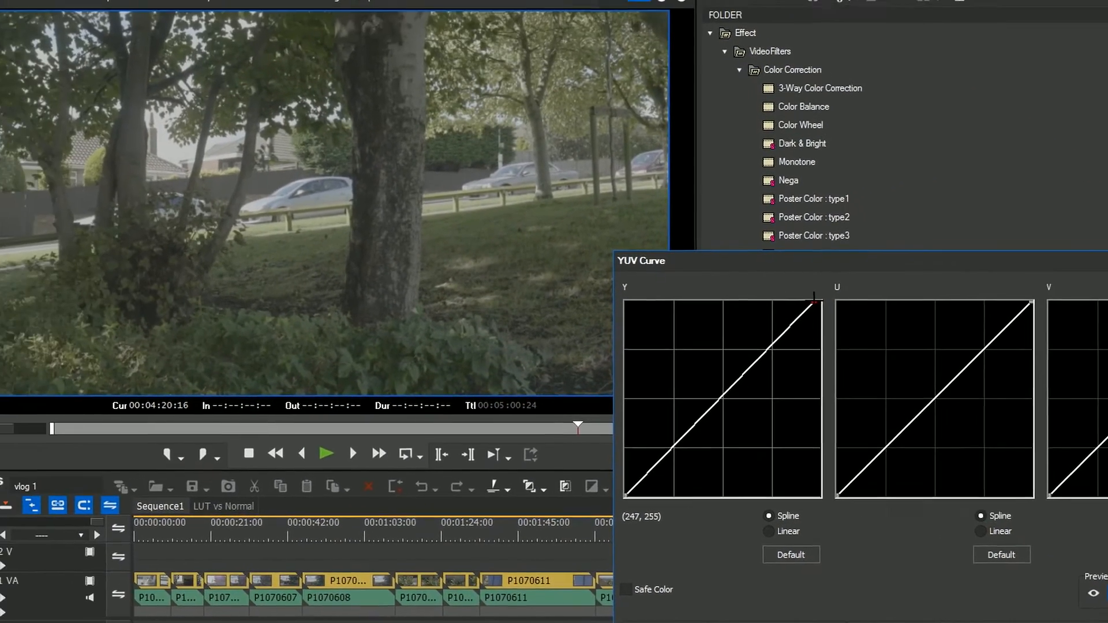
- Increase contrast on the Y curve by moving the black point and the white point inward along the horizontal axis
{"action": "left_click_drag", "start_coordinate": [814, 298], "coordinate": [869, 312]}
{"action": "mouse_move", "coordinate": [659, 507]}
{"action": "left_mouse_down"}
{"action": "mouse_move", "coordinate": [737, 518]}
{"action": "mouse_move", "coordinate": [655, 516]}
{"action": "mouse_move", "coordinate": [635, 432]}
{"action": "mouse_move", "coordinate": [620, 527]}
{"action": "mouse_move", "coordinate": [635, 534]}
{"action": "mouse_move", "coordinate": [656, 508]}
{"action": "mouse_move", "coordinate": [691, 513]}
{"action": "mouse_move", "coordinate": [680, 512]}
{"action": "left_mouse_up"}
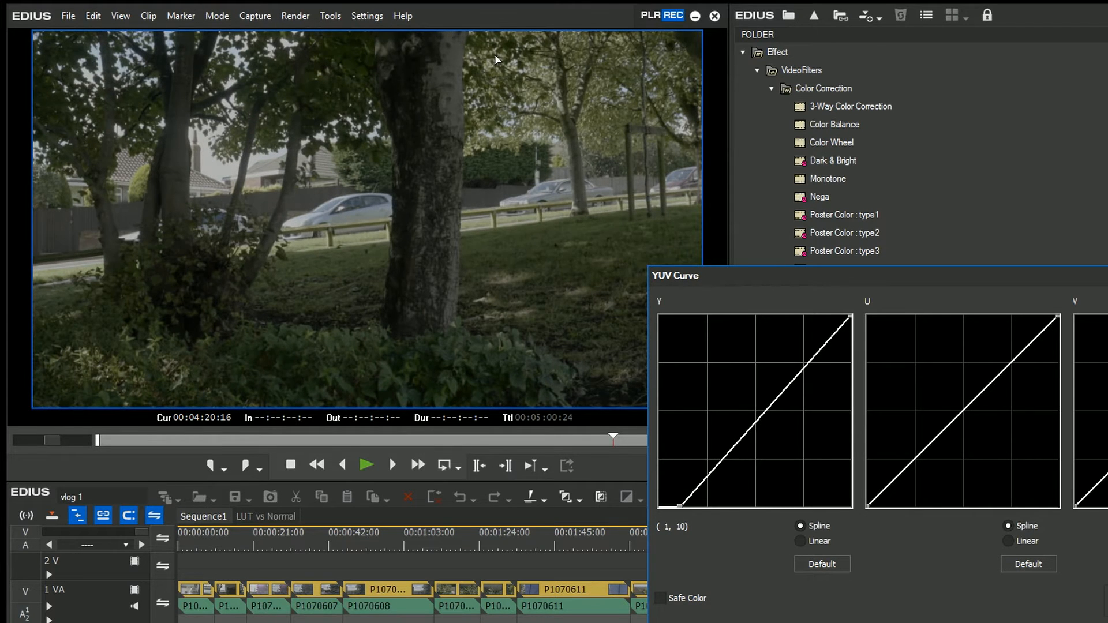
{"action": "left_click_drag", "start_coordinate": [850, 316], "coordinate": [814, 316]}
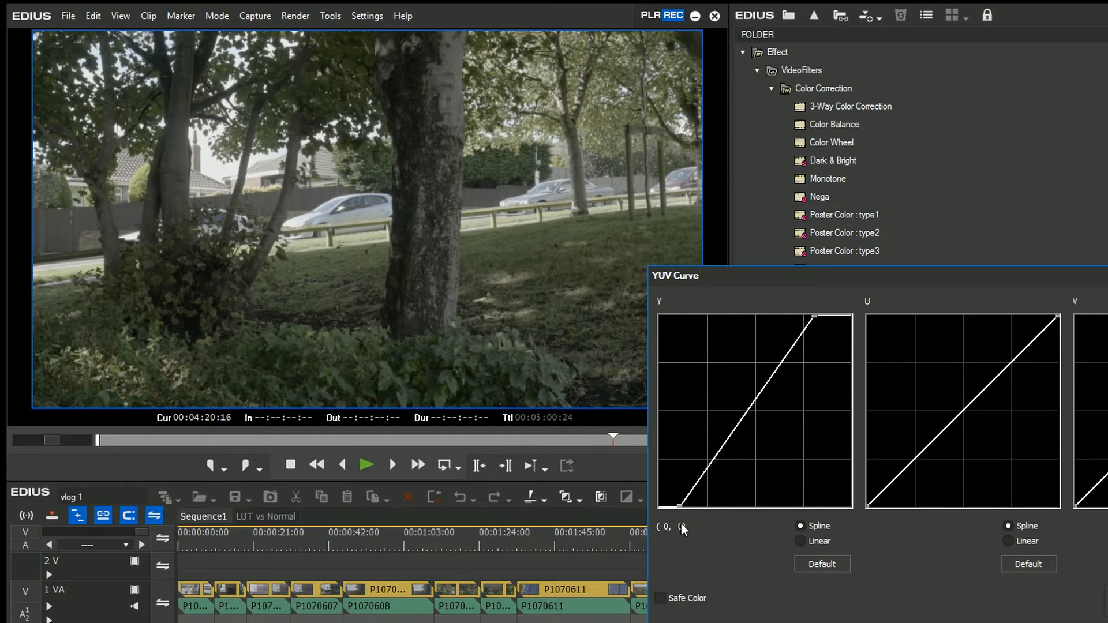
{"action": "mouse_move", "coordinate": [680, 507]}
{"action": "left_mouse_down"}
{"action": "mouse_move", "coordinate": [712, 537]}
{"action": "mouse_move", "coordinate": [673, 527]}
{"action": "mouse_move", "coordinate": [683, 527]}
{"action": "left_mouse_up"}
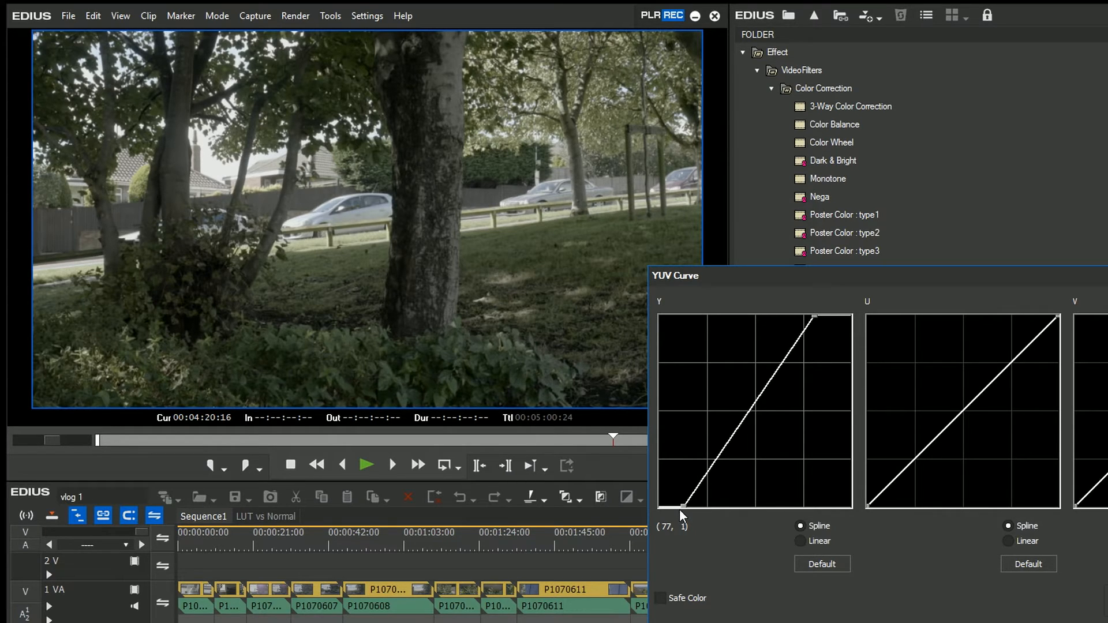
- Move the YUV Curve settings aside and show the Vector Scope/Waveform window with only the waveform displayed
{"action": "left_click_drag", "start_coordinate": [805, 286], "coordinate": [860, 294]}
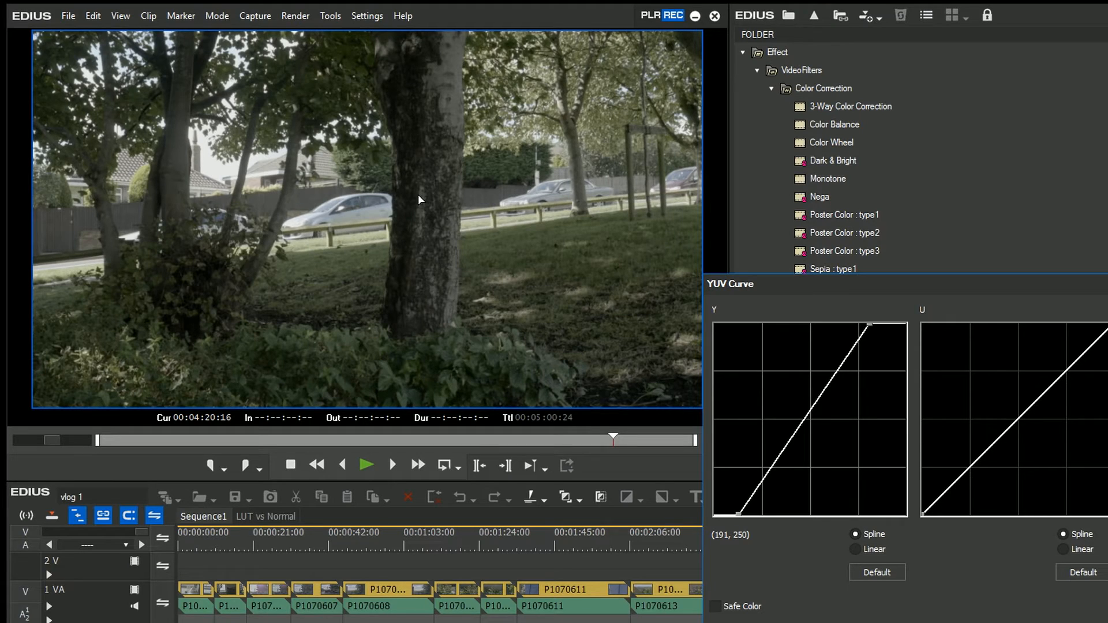
{"action": "left_click_drag", "start_coordinate": [800, 282], "coordinate": [1013, 271]}
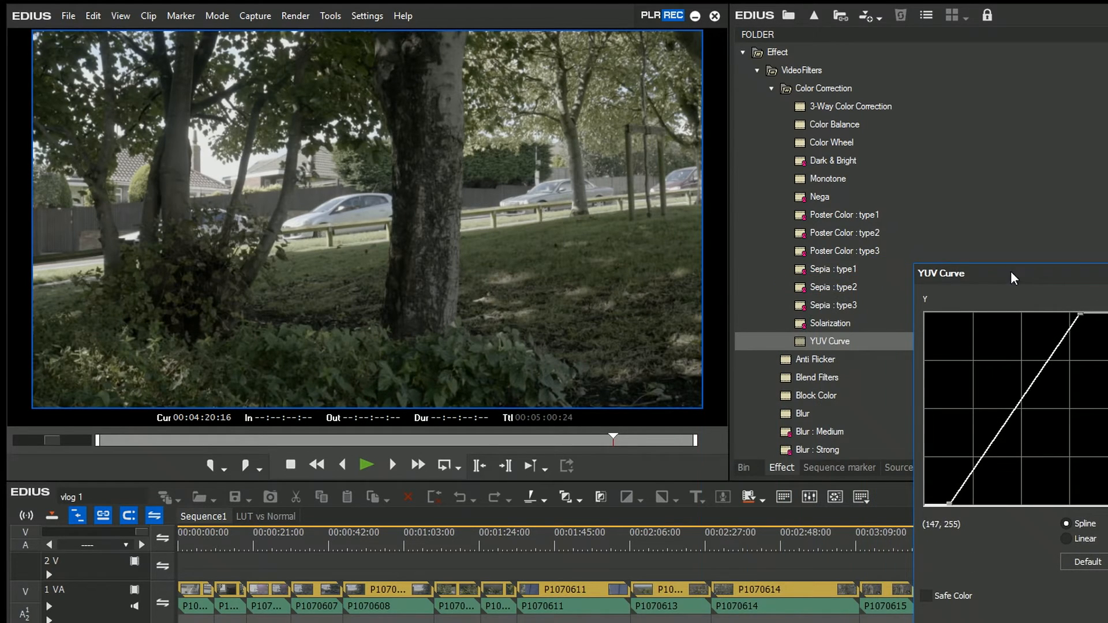
{"action": "left_click", "coordinate": [837, 498]}
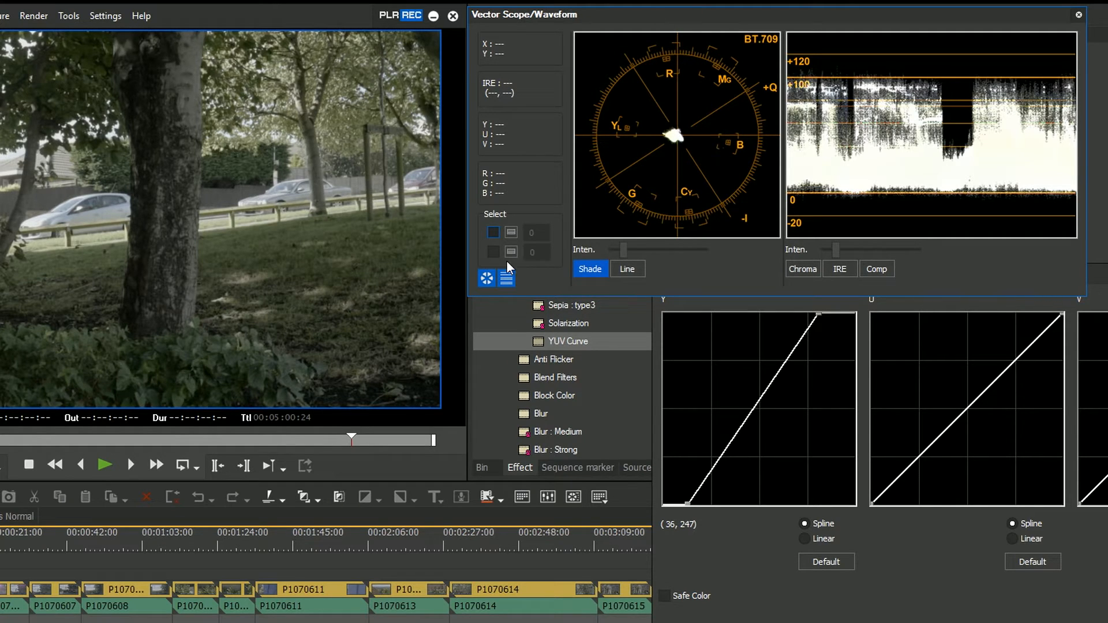
{"action": "left_click", "coordinate": [486, 277]}
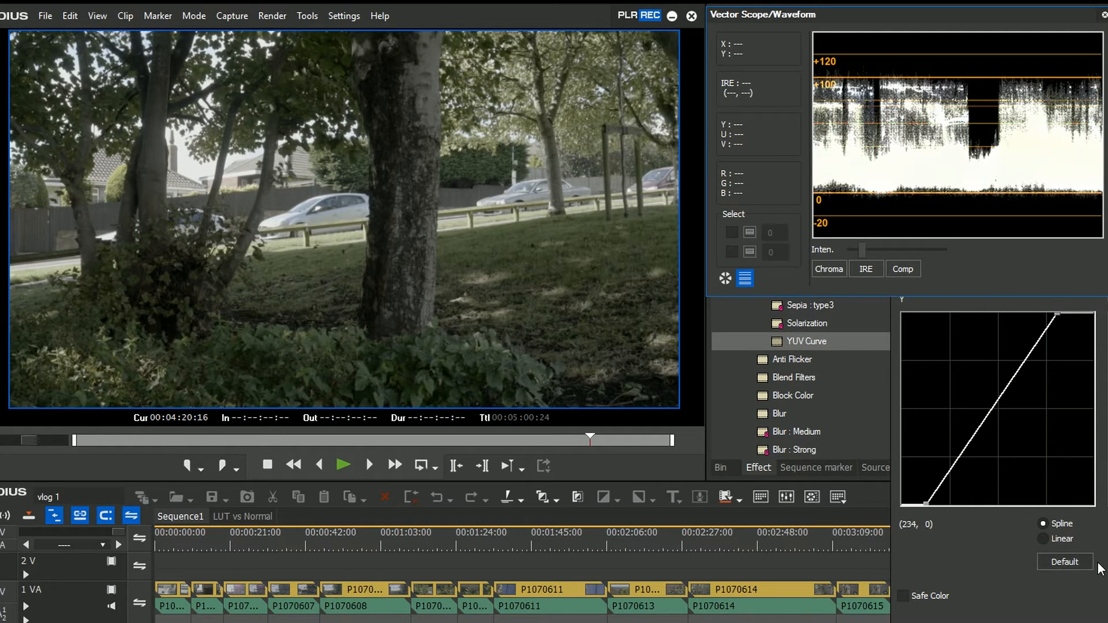
- Try extreme black and white points on the default Y curve, and reset the curve
{"action": "left_click", "coordinate": [1057, 565]}
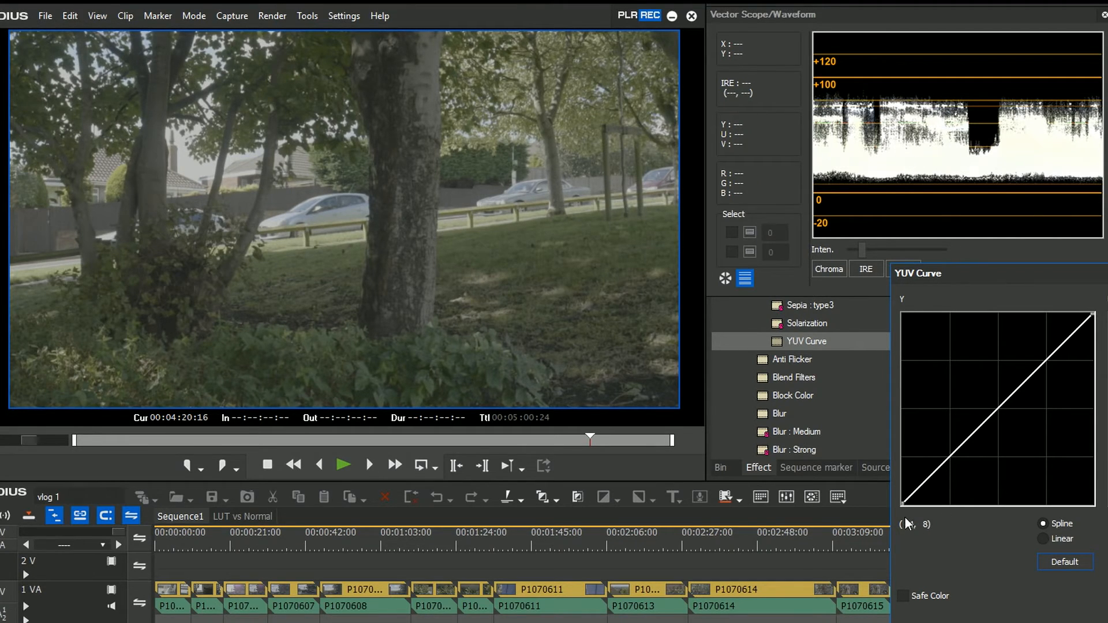
{"action": "left_click_drag", "start_coordinate": [901, 504], "coordinate": [989, 496]}
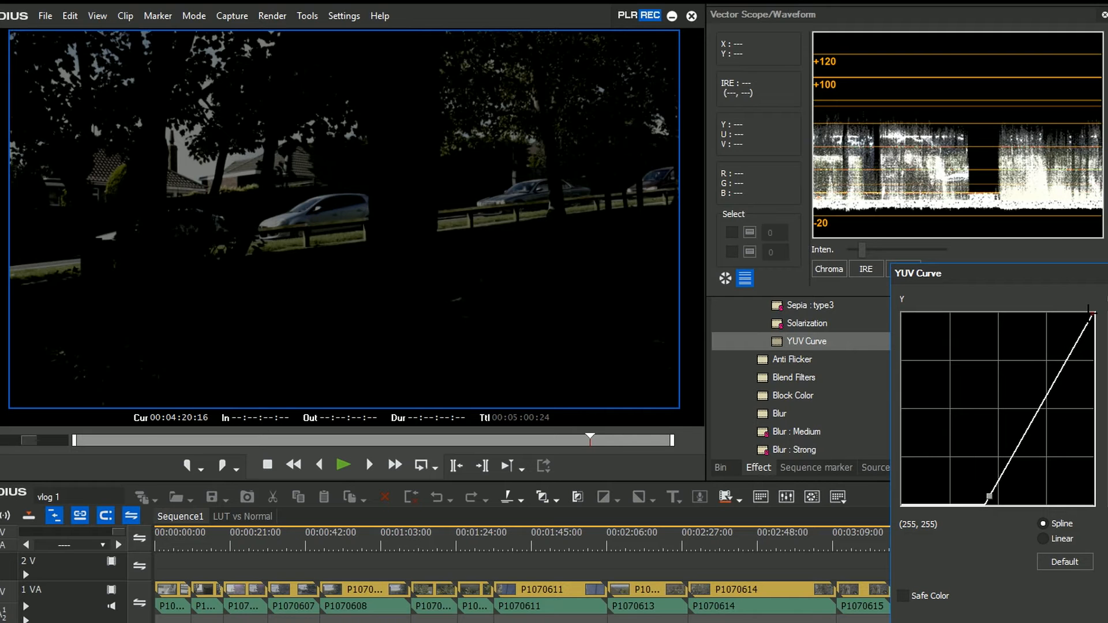
{"action": "left_click_drag", "start_coordinate": [1094, 313], "coordinate": [1017, 314]}
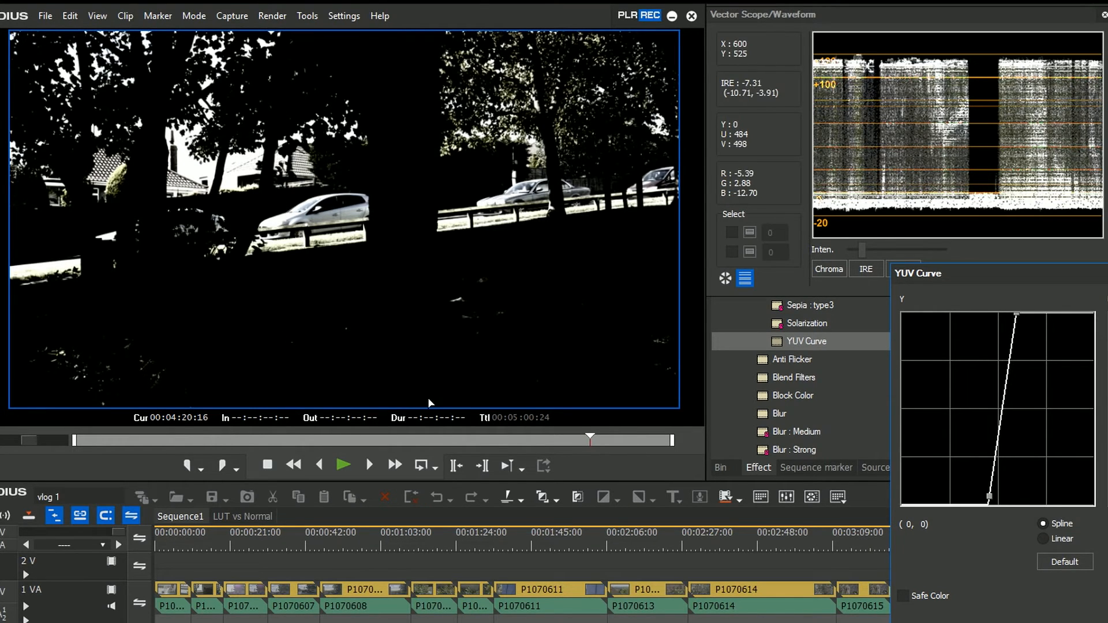
{"action": "left_click", "coordinate": [1064, 562]}
- Move the Y curve's black point inward until shadows sit at 0 on the waveform, and its white point until highlights reach about 100
{"action": "left_click_drag", "start_coordinate": [902, 505], "coordinate": [927, 506]}
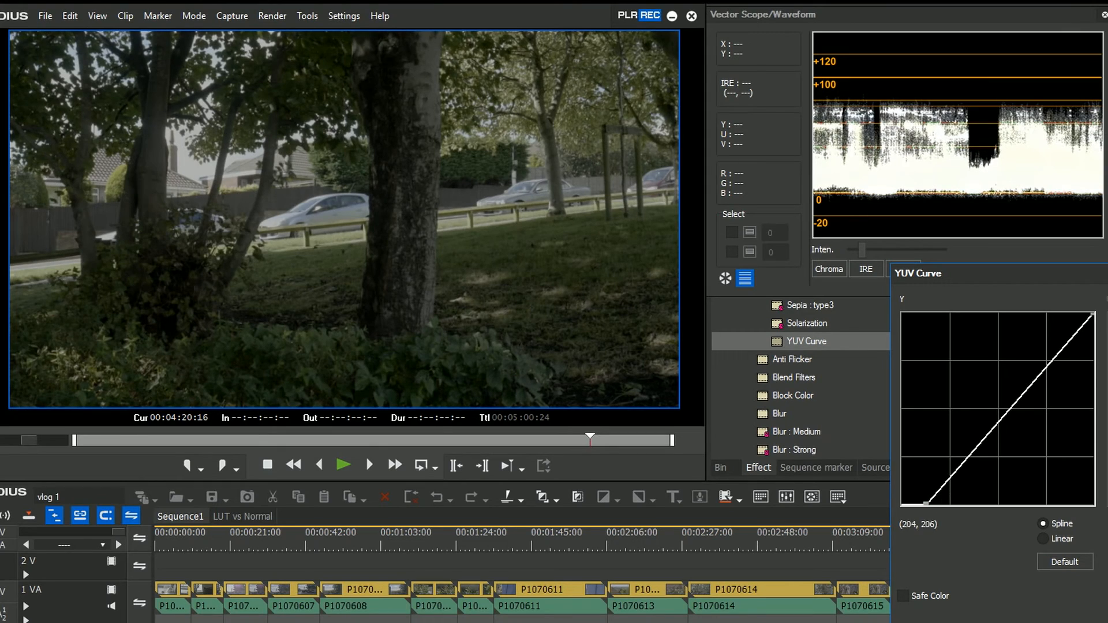
{"action": "left_click_drag", "start_coordinate": [1091, 310], "coordinate": [1050, 306]}
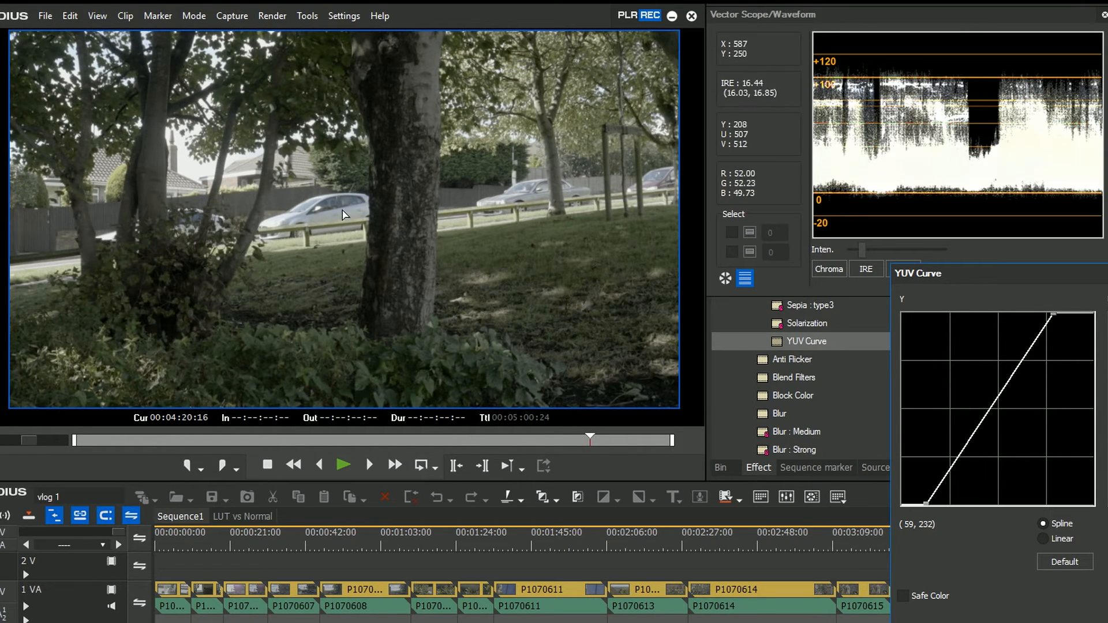
{"action": "left_click", "coordinate": [926, 504]}
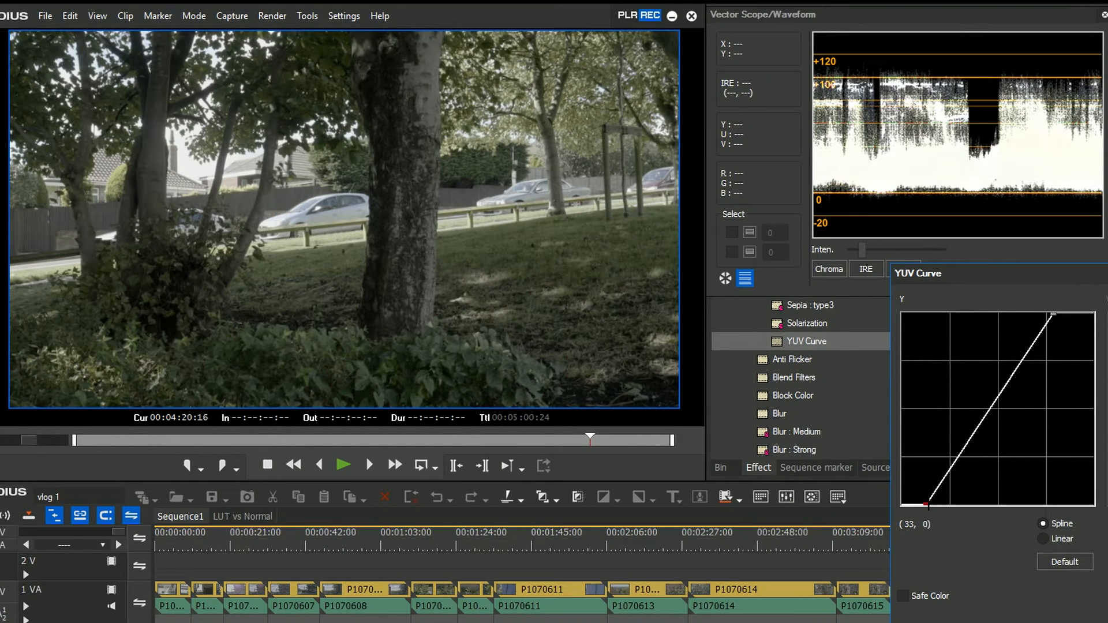
{"action": "left_click_drag", "start_coordinate": [926, 504], "coordinate": [932, 504]}
{"action": "left_click_drag", "start_coordinate": [931, 504], "coordinate": [929, 504]}
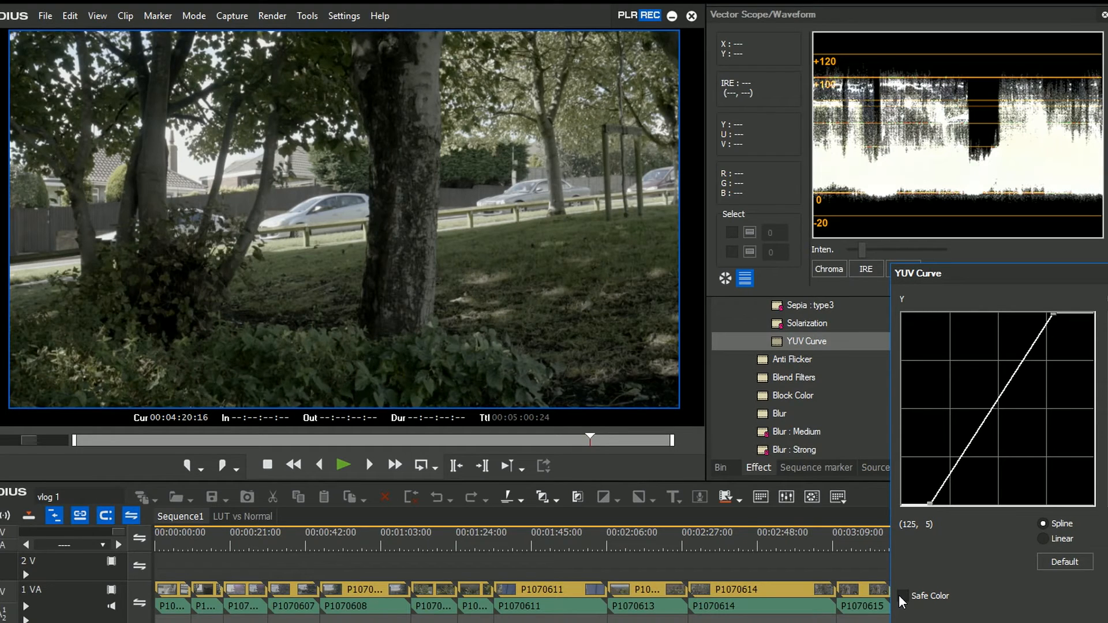
- Enable Safe Color, testing it on a crushed black point before restoring that point, and accept the YUV Curve settings
{"action": "left_click", "coordinate": [903, 597]}
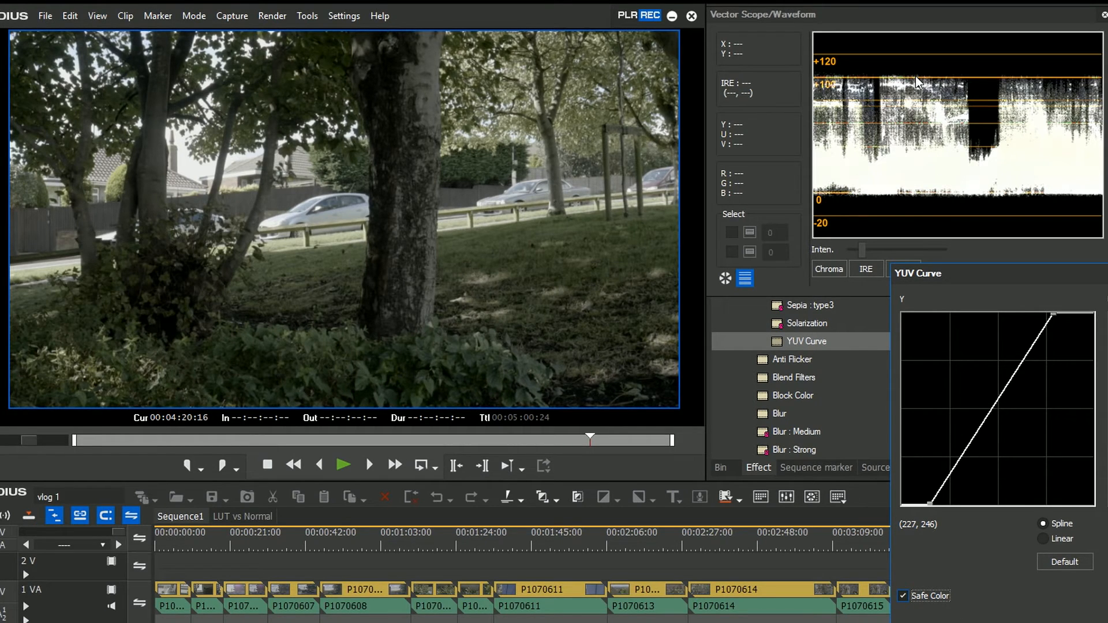
{"action": "left_click_drag", "start_coordinate": [930, 504], "coordinate": [968, 499]}
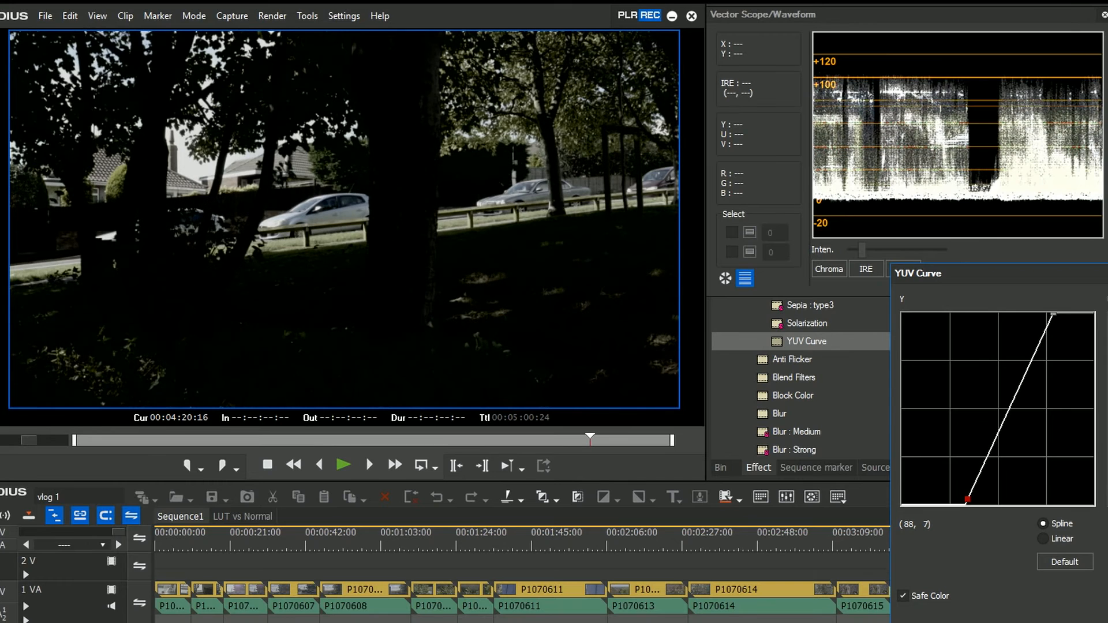
{"action": "left_click", "coordinate": [903, 596]}
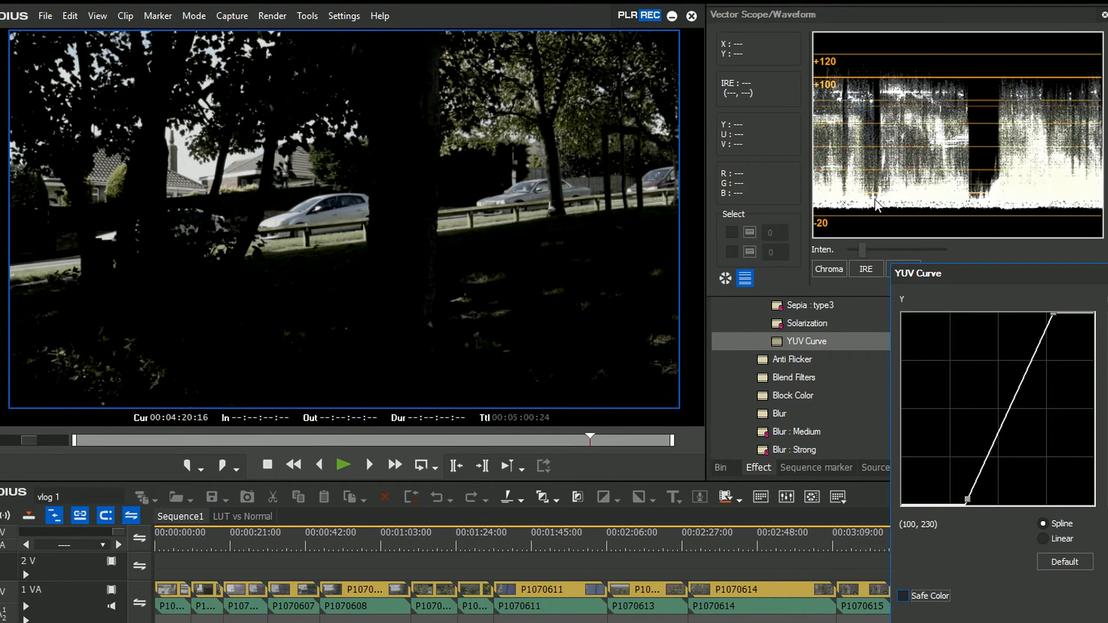
{"action": "left_click", "coordinate": [903, 596]}
{"action": "left_click_drag", "start_coordinate": [967, 500], "coordinate": [929, 508]}
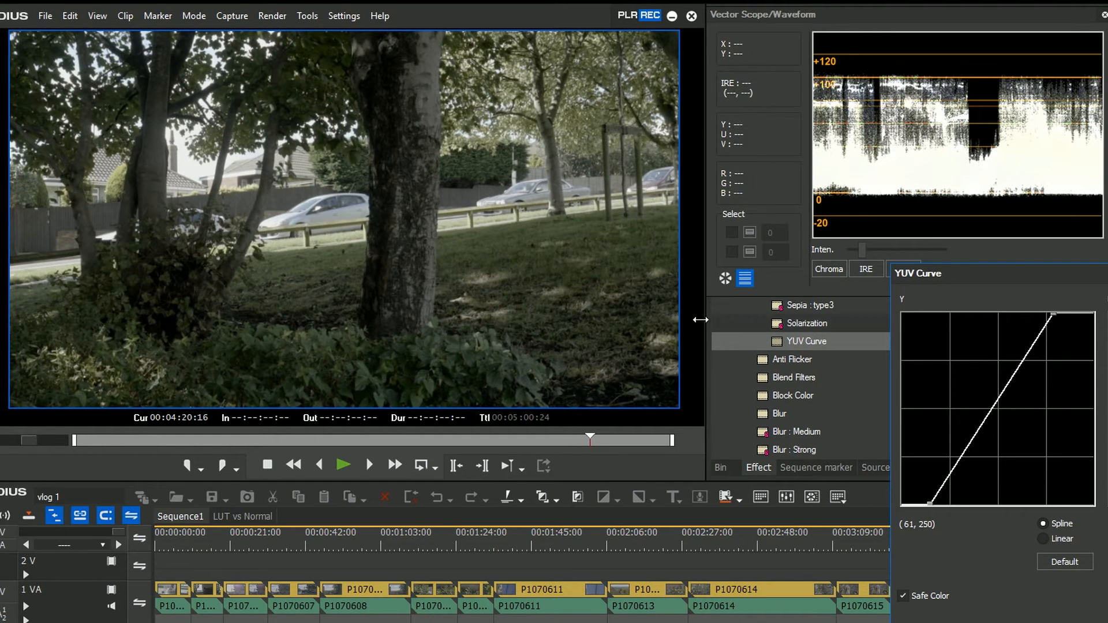
{"action": "key", "text": "Return"}
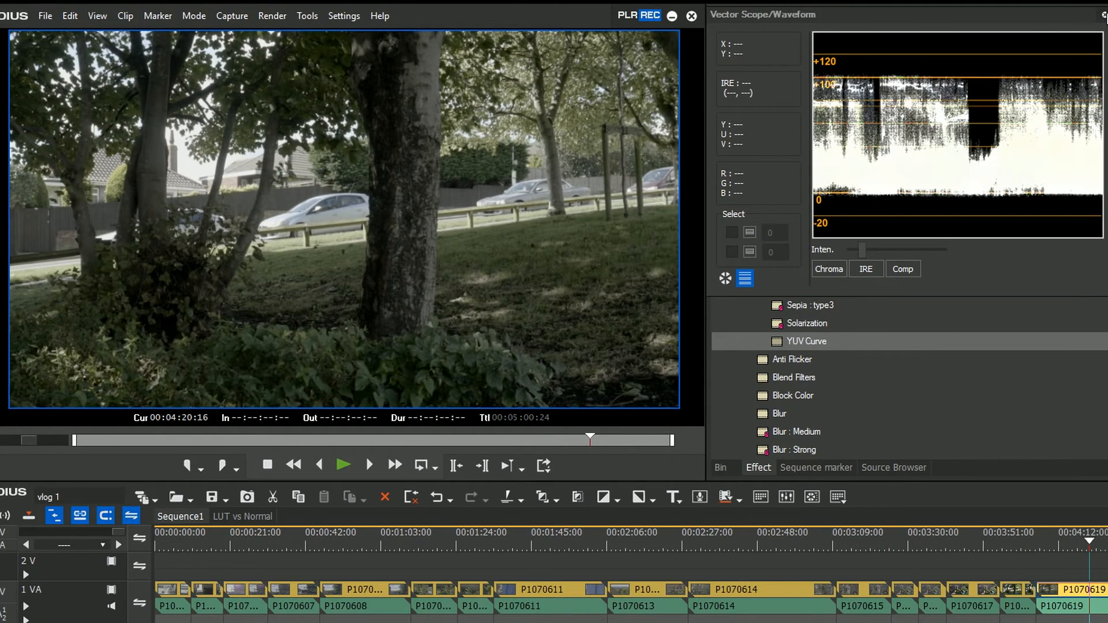
- Close the waveform window, add the 3-Way Color Correction filter to clip P1070619, and fit its settings window beside the preview
{"action": "left_click", "coordinate": [1103, 17]}
{"action": "left_click", "coordinate": [714, 99]}
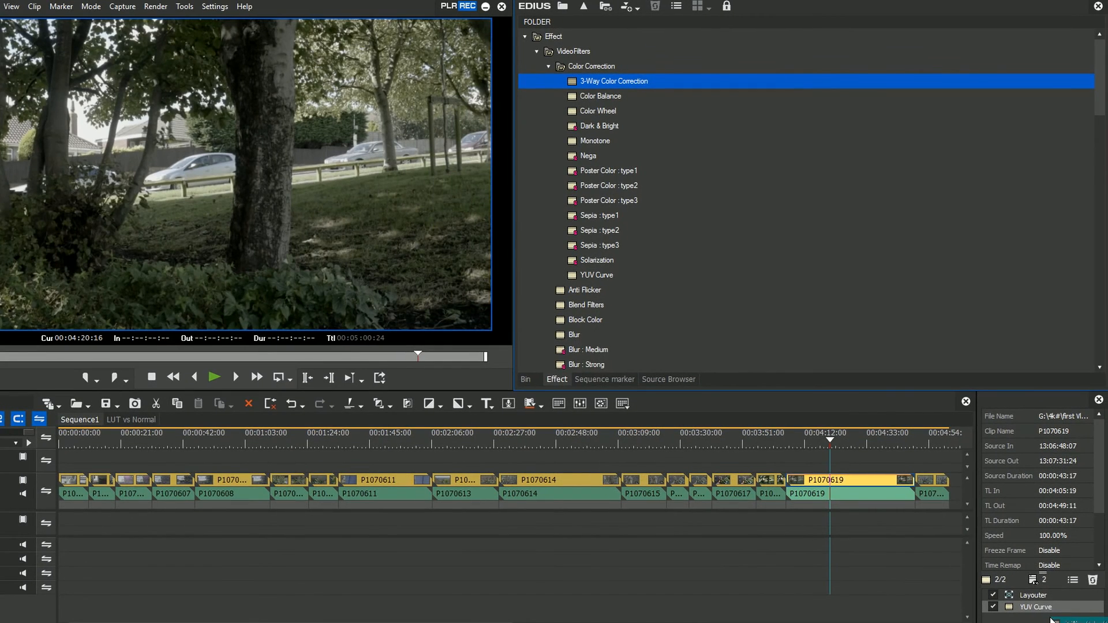
{"action": "left_click_drag", "start_coordinate": [1052, 619], "coordinate": [893, 482]}
{"action": "double_click", "coordinate": [1049, 618]}
{"action": "left_click_drag", "start_coordinate": [488, 79], "coordinate": [794, 82]}
{"action": "left_click_drag", "start_coordinate": [399, 92], "coordinate": [423, 101]}
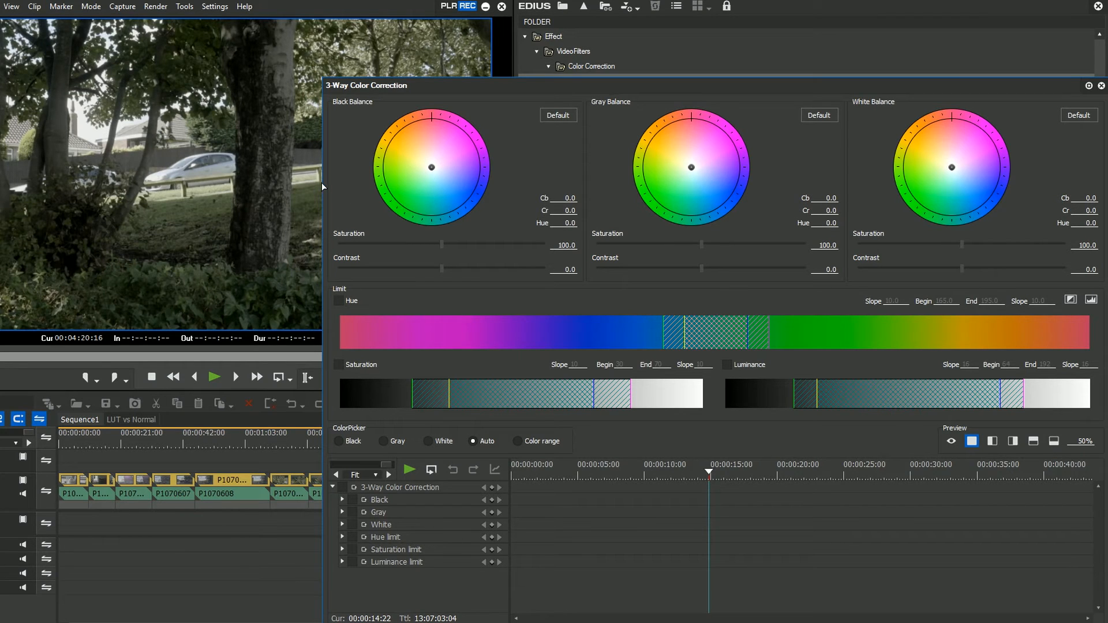
{"action": "left_click_drag", "start_coordinate": [323, 182], "coordinate": [502, 182]}
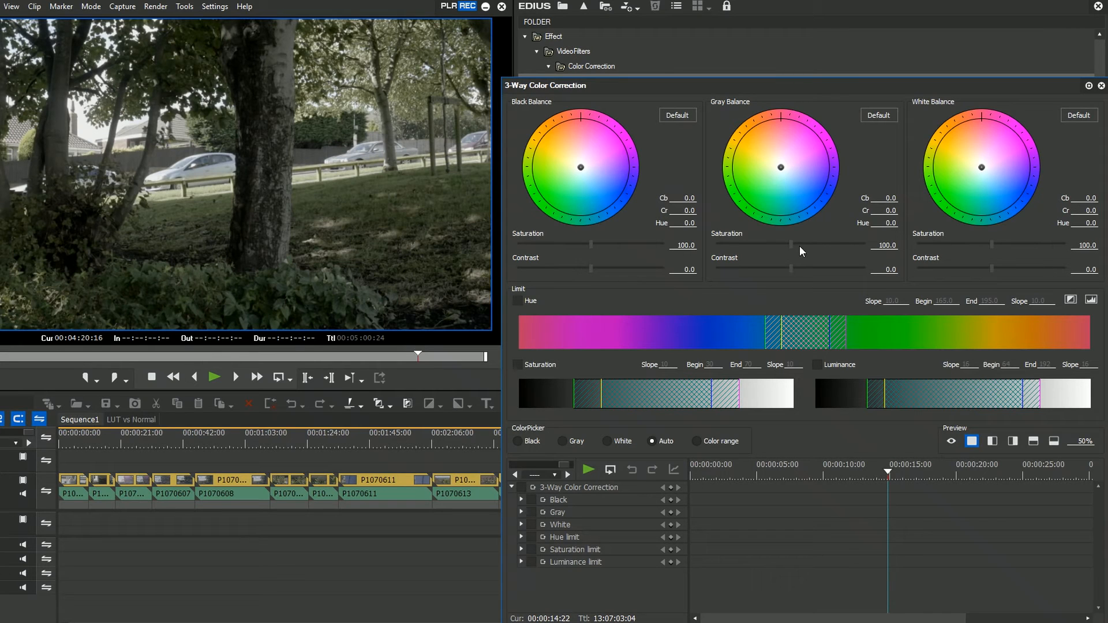
- Set the Gray Balance saturation to 200 and try out the Black Balance and White Balance saturation
{"action": "left_click_drag", "start_coordinate": [800, 247], "coordinate": [865, 243]}
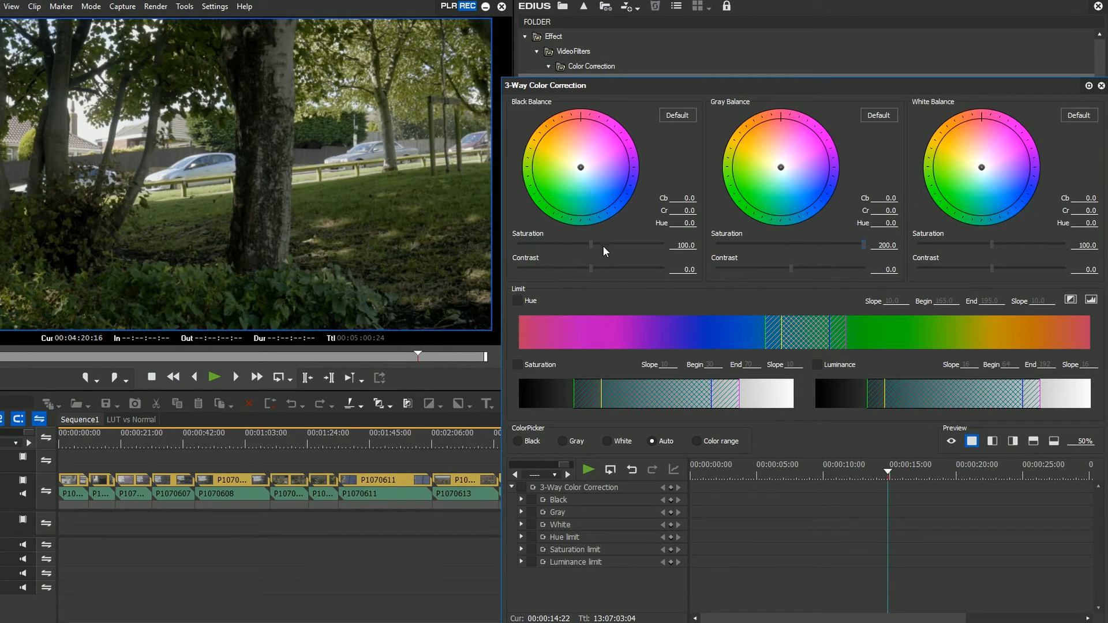
{"action": "mouse_move", "coordinate": [597, 244]}
{"action": "left_mouse_down"}
{"action": "mouse_move", "coordinate": [654, 247]}
{"action": "mouse_move", "coordinate": [591, 244]}
{"action": "left_mouse_up"}
{"action": "left_click_drag", "start_coordinate": [1078, 246], "coordinate": [1056, 258]}
{"action": "left_click_drag", "start_coordinate": [1058, 243], "coordinate": [989, 245]}
- Lower the Black Balance contrast slightly and accept the 3-Way Color Correction settings
{"action": "left_click_drag", "start_coordinate": [556, 269], "coordinate": [590, 272]}
{"action": "mouse_move", "coordinate": [792, 269]}
{"action": "left_mouse_down"}
{"action": "mouse_move", "coordinate": [851, 264]}
{"action": "mouse_move", "coordinate": [729, 273]}
{"action": "mouse_move", "coordinate": [802, 270]}
{"action": "mouse_move", "coordinate": [791, 269]}
{"action": "left_mouse_up"}
{"action": "left_click_drag", "start_coordinate": [591, 268], "coordinate": [567, 269]}
{"action": "key", "text": "Return"}
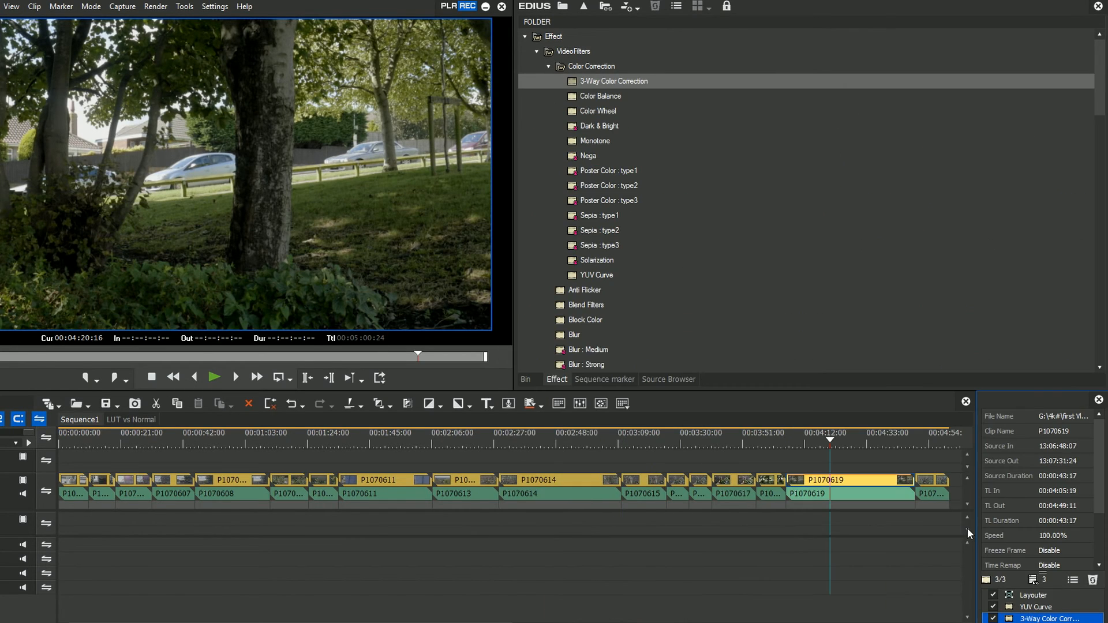
- Enlarge the clip's filter list and disable both the YUV Curve and 3-Way Color Correction filters to compare with the ungraded image
{"action": "left_click_drag", "start_coordinate": [1048, 571], "coordinate": [1062, 462]}
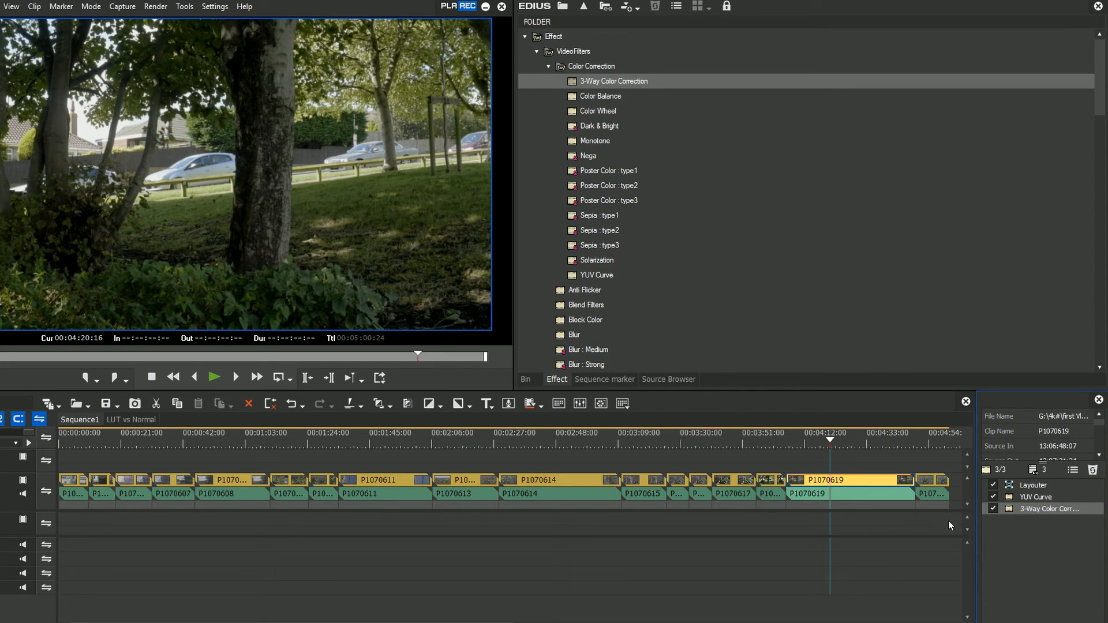
{"action": "left_click", "coordinate": [1049, 511]}
{"action": "left_click", "coordinate": [998, 496], "text": "shift"}
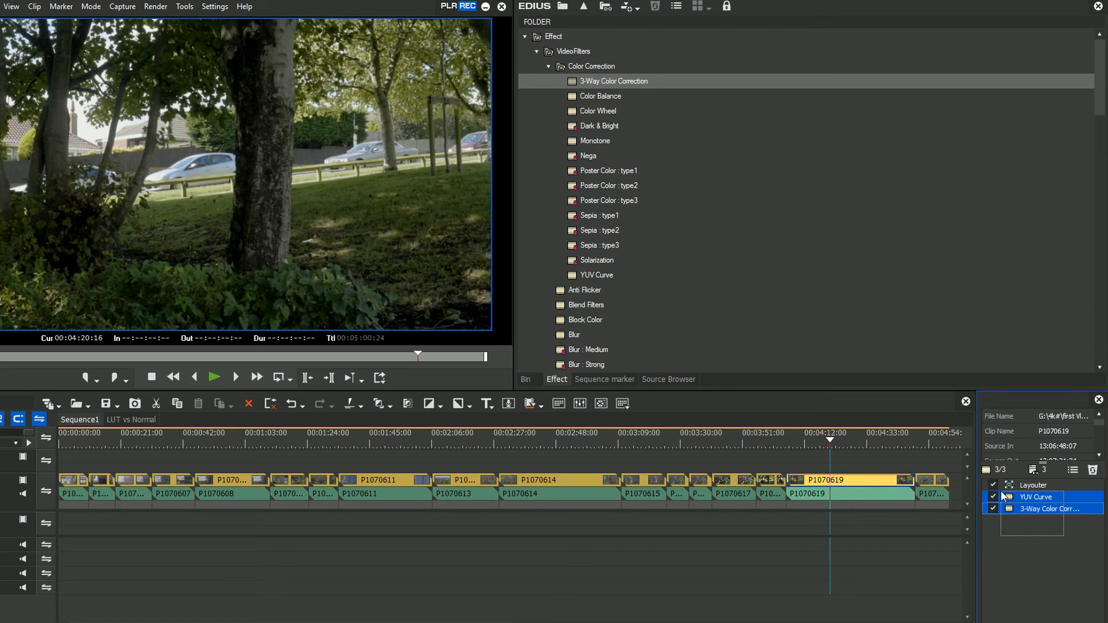
{"action": "left_click", "coordinate": [993, 497]}
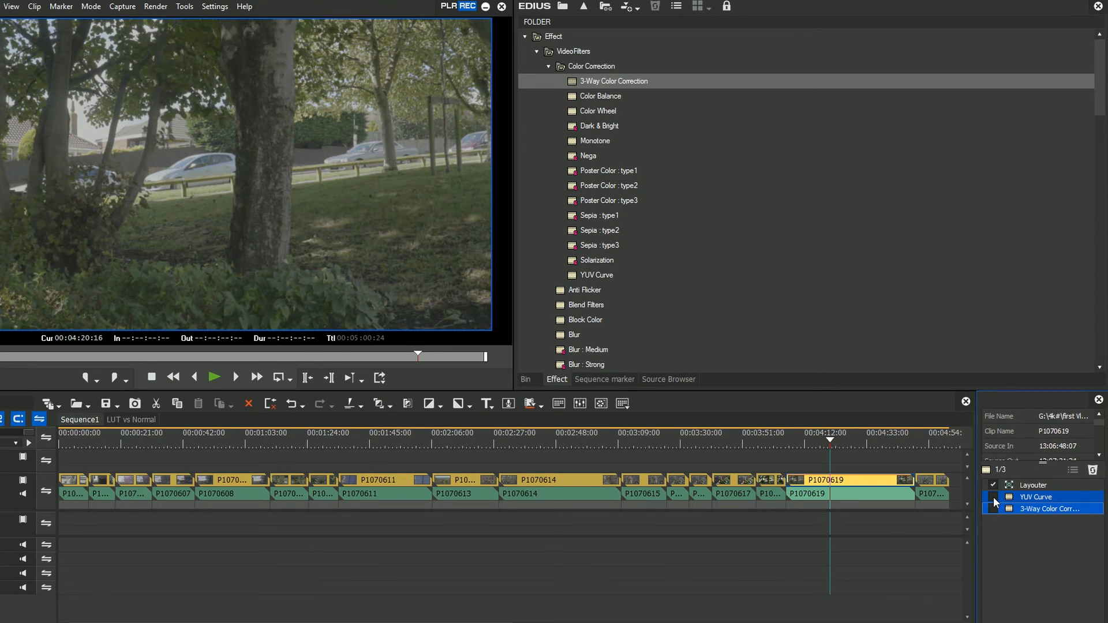
- Re-enable the YUV Curve and 3-Way Color Correction filters, toggling both off and on once more to compare the grade with the original
{"action": "left_click", "coordinate": [993, 497]}
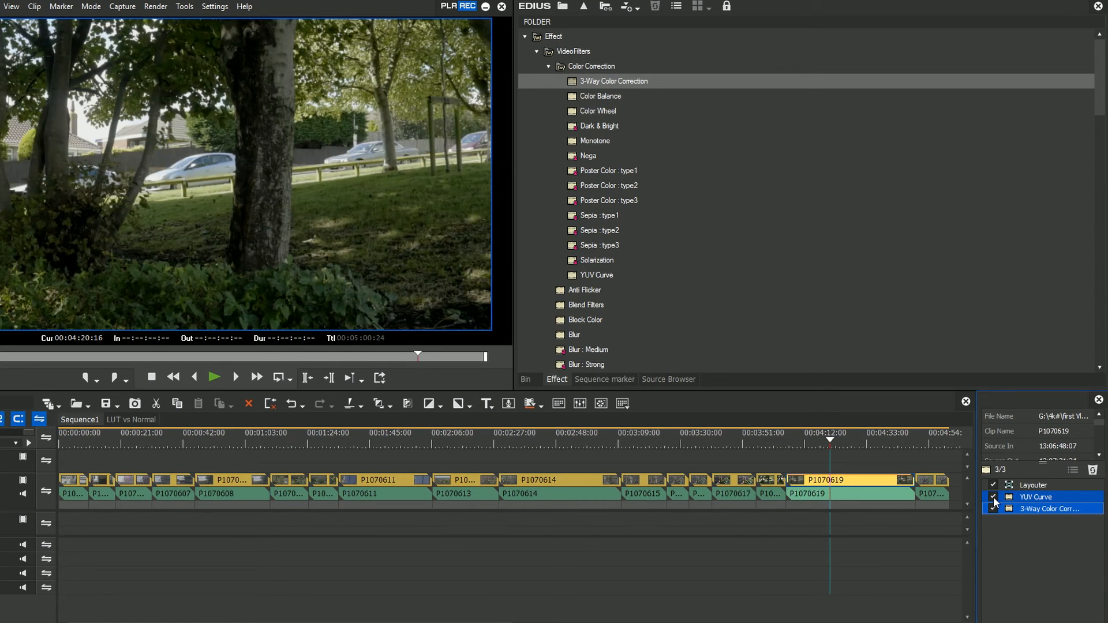
{"action": "left_click", "coordinate": [993, 496]}
{"action": "left_click", "coordinate": [993, 497]}
- Try a second 3-Way Color Correction filter on the clip with the Gray Balance shifted slightly toward yellow, and remove it again
{"action": "left_click_drag", "start_coordinate": [630, 81], "coordinate": [1029, 574]}
{"action": "double_click", "coordinate": [1036, 522]}
{"action": "mouse_move", "coordinate": [782, 169]}
{"action": "left_mouse_down"}
{"action": "mouse_move", "coordinate": [789, 177]}
{"action": "mouse_move", "coordinate": [774, 168]}
{"action": "left_mouse_up"}
{"action": "key", "text": "Escape"}
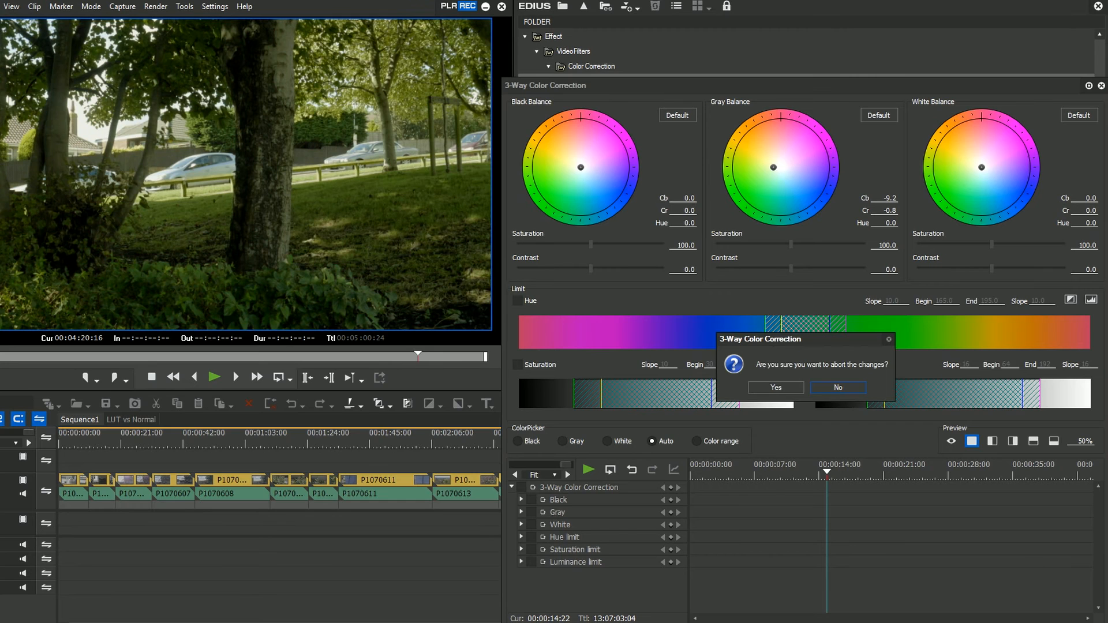
{"action": "left_click", "coordinate": [836, 387]}
{"action": "key", "text": "Escape"}
{"action": "left_click", "coordinate": [800, 387]}
{"action": "left_click", "coordinate": [1039, 520]}
{"action": "left_click", "coordinate": [1093, 470]}
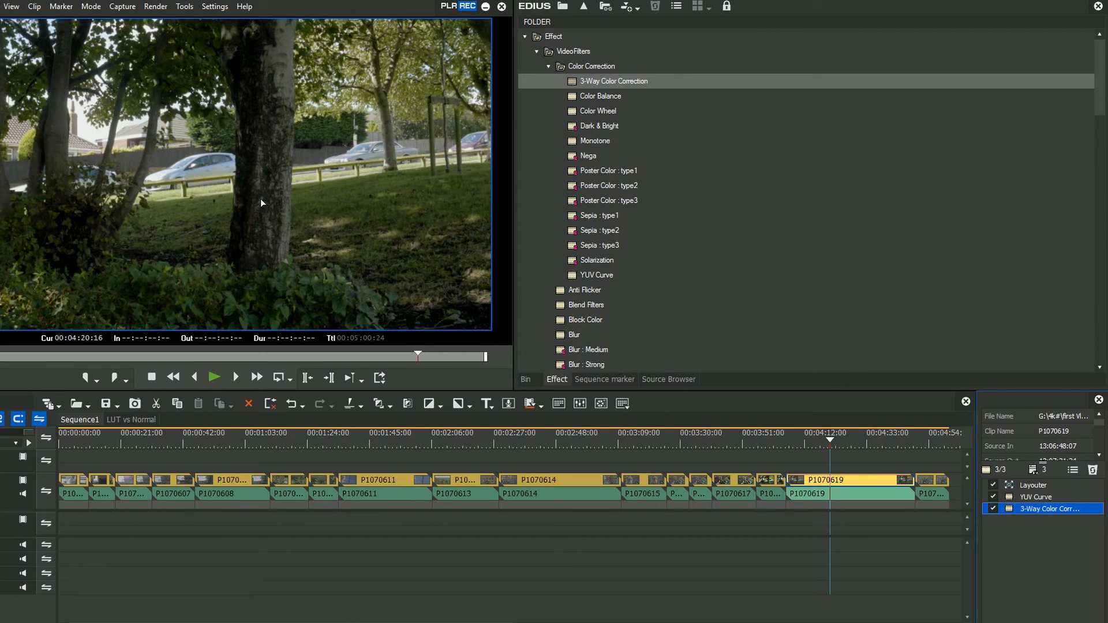
- Apply clip P1070619's YUV Curve and 3-Way Color Correction filters together to clip P1070616, with the playhead at 00:03:36:08
{"action": "left_click_drag", "start_coordinate": [1058, 545], "coordinate": [1030, 491]}
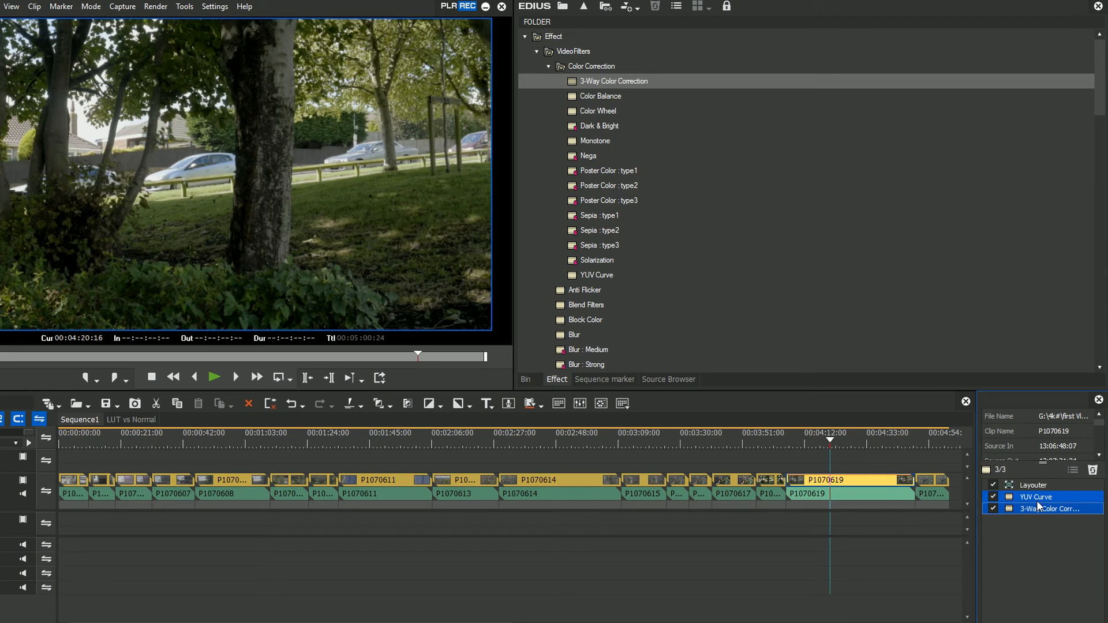
{"action": "left_click", "coordinate": [727, 436]}
{"action": "left_click", "coordinate": [699, 437]}
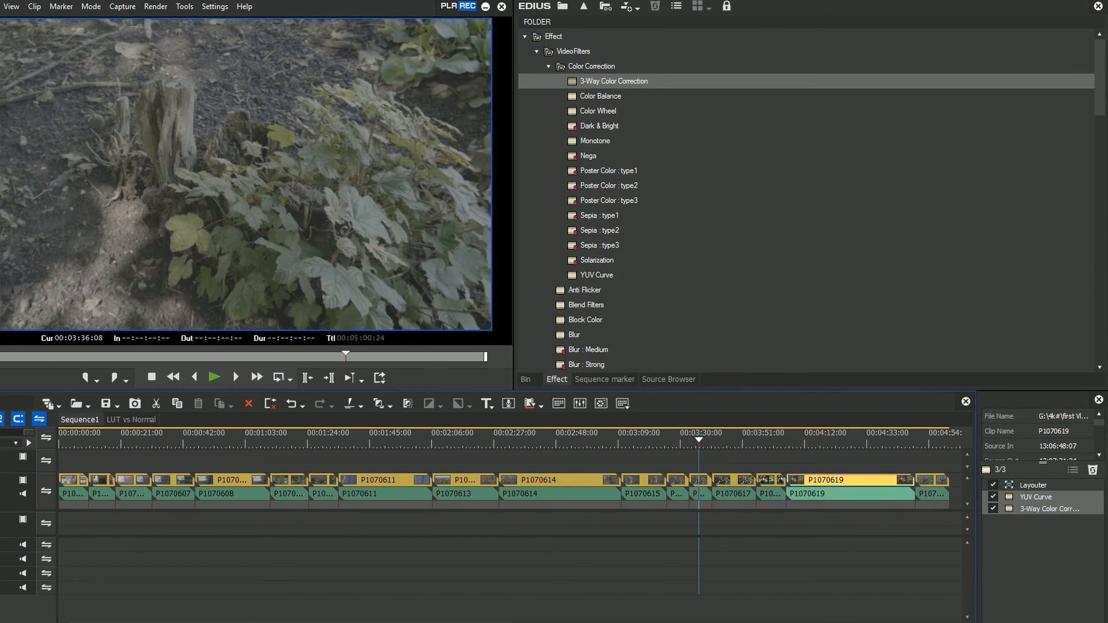
{"action": "left_click_drag", "start_coordinate": [1071, 549], "coordinate": [1044, 500]}
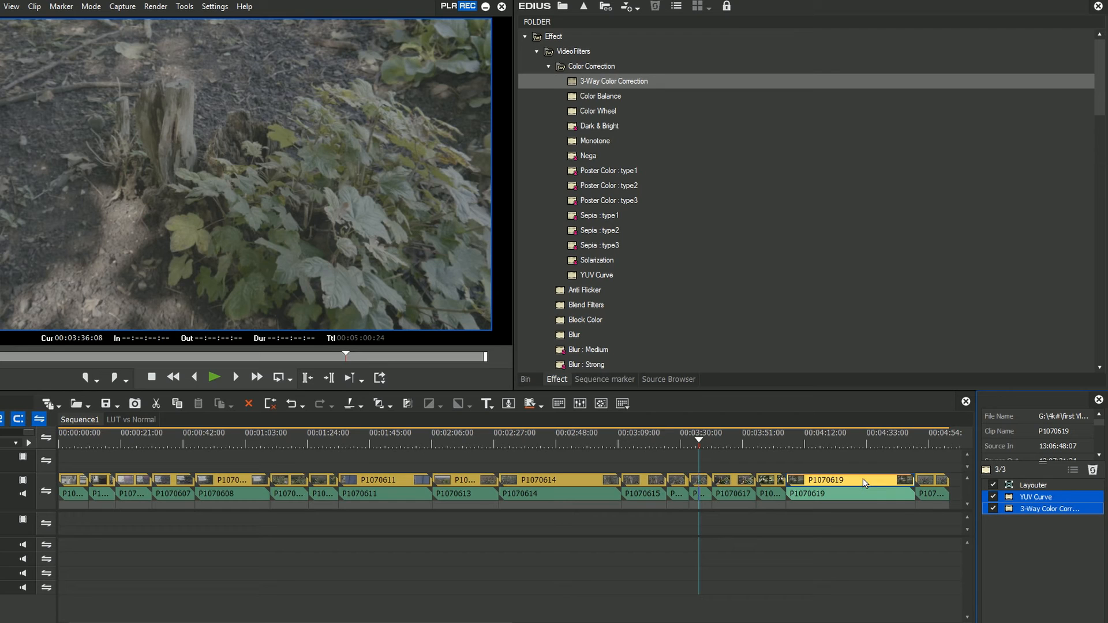
{"action": "left_click_drag", "start_coordinate": [1043, 500], "coordinate": [703, 484]}
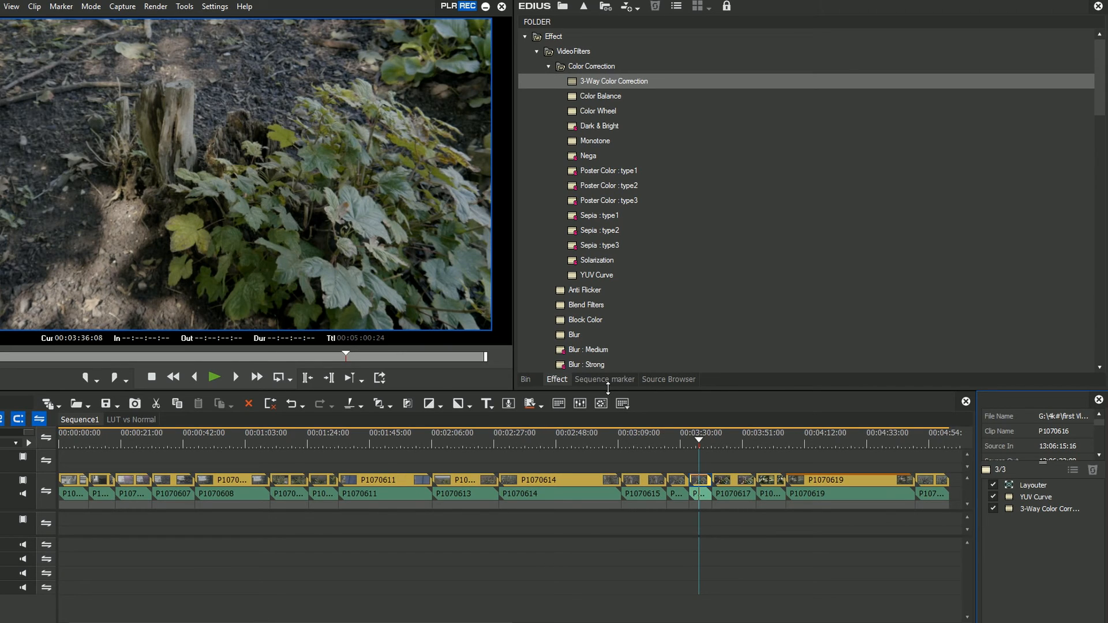
- Try selecting the clips from the start of the timeline through P1070615 as targets for the two copied filters
{"action": "left_click", "coordinate": [1041, 510]}
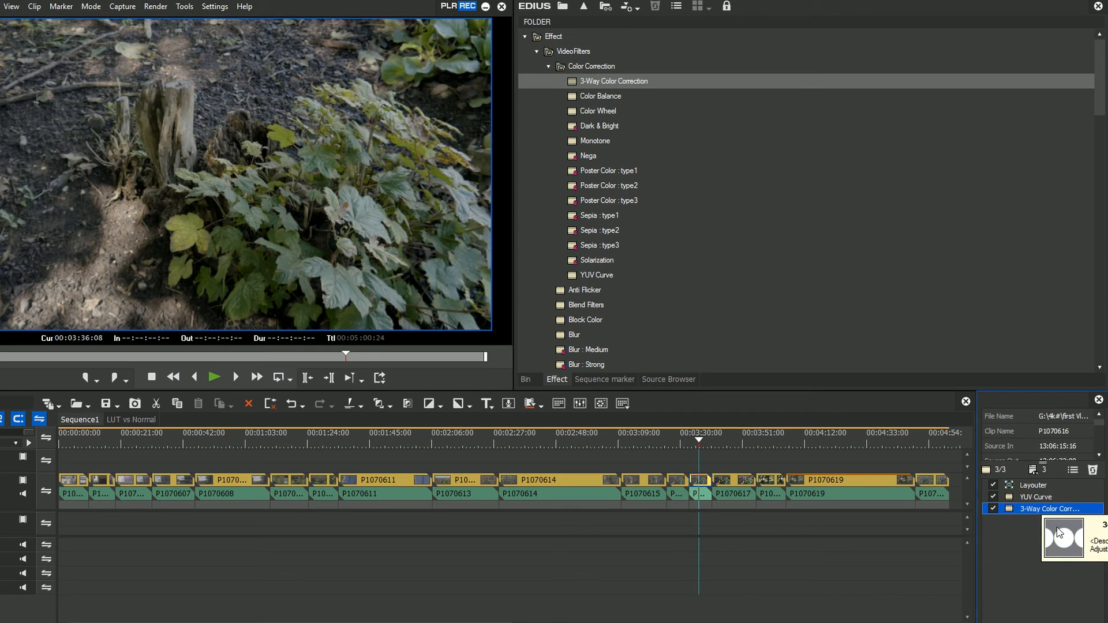
{"action": "left_click_drag", "start_coordinate": [1030, 508], "coordinate": [1030, 496]}
{"action": "left_click_drag", "start_coordinate": [653, 438], "coordinate": [61, 479]}
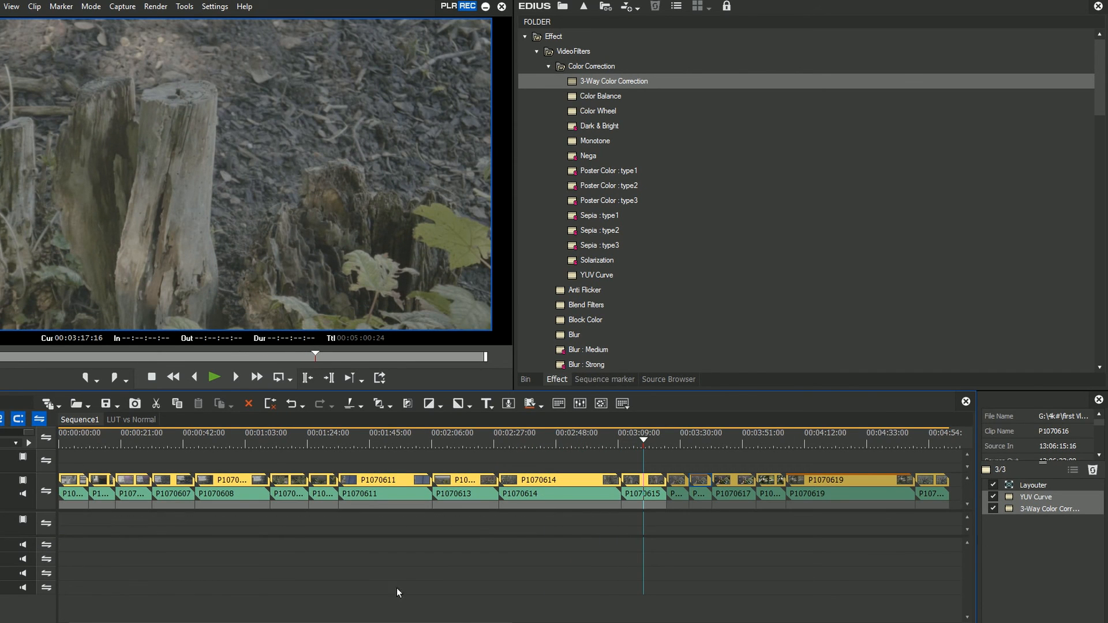
{"action": "left_click_drag", "start_coordinate": [642, 481], "coordinate": [1074, 543]}
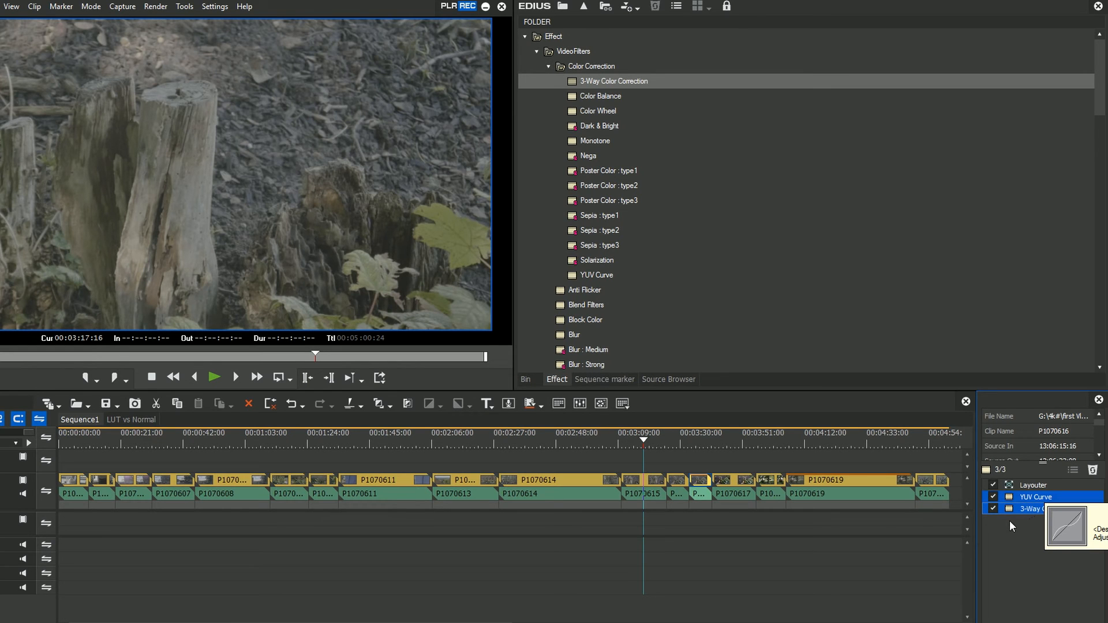
{"action": "left_click", "coordinate": [1072, 593]}
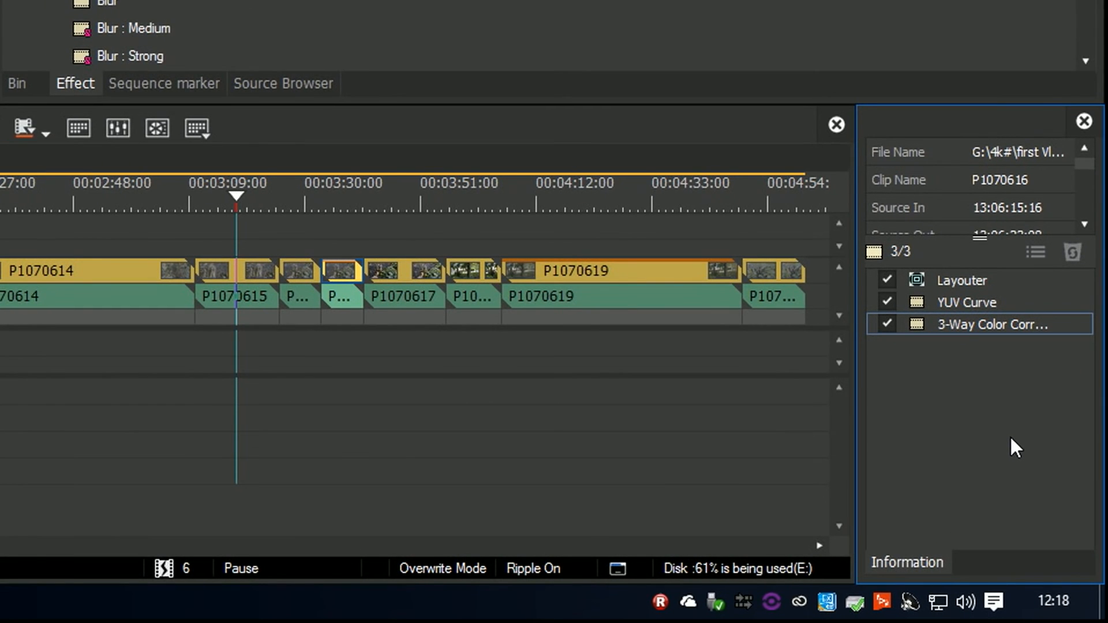
- Save the YUV Curve and 3-Way Color Correction filters together as a current user preset named "gh4 lut"
{"action": "left_click_drag", "start_coordinate": [1023, 397], "coordinate": [947, 303]}
{"action": "right_click", "coordinate": [947, 303]}
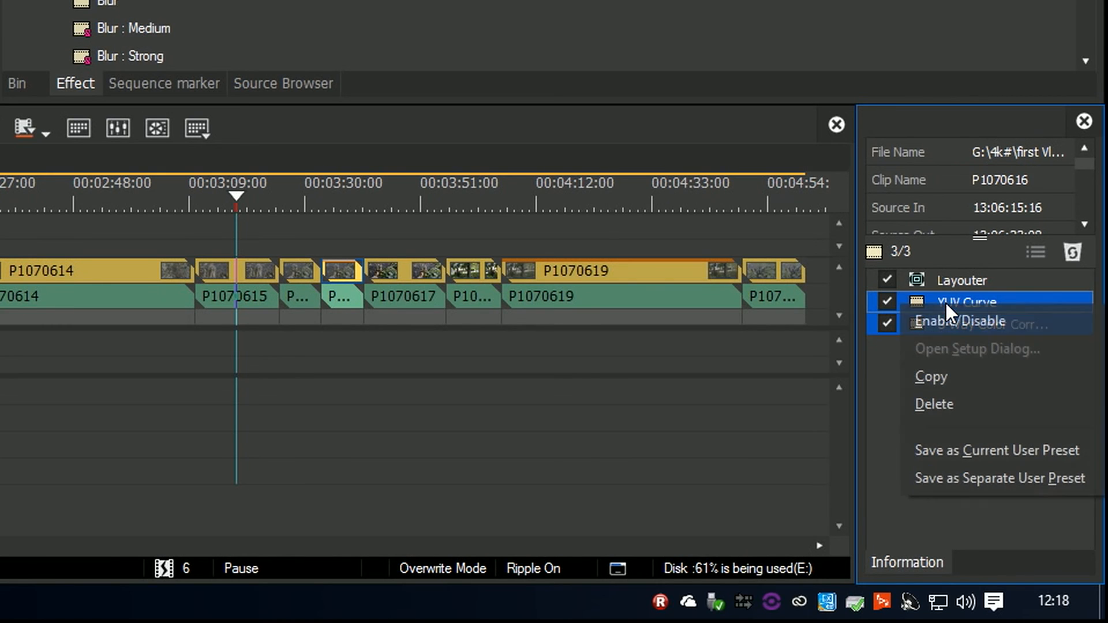
{"action": "left_click", "coordinate": [985, 451]}
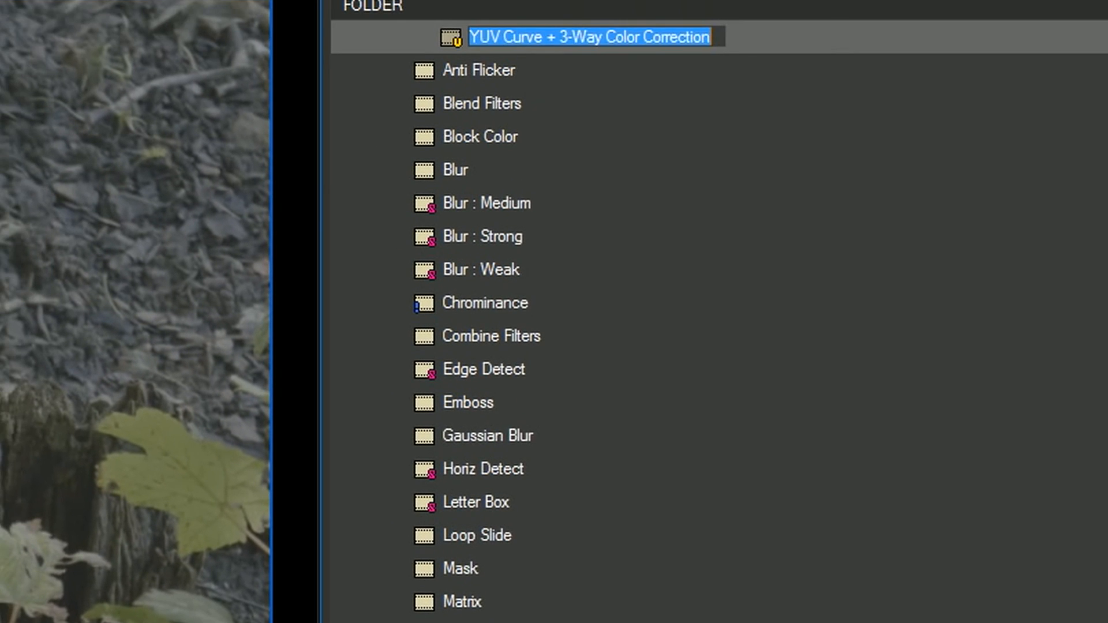
{"action": "type", "text": "gh4 "}
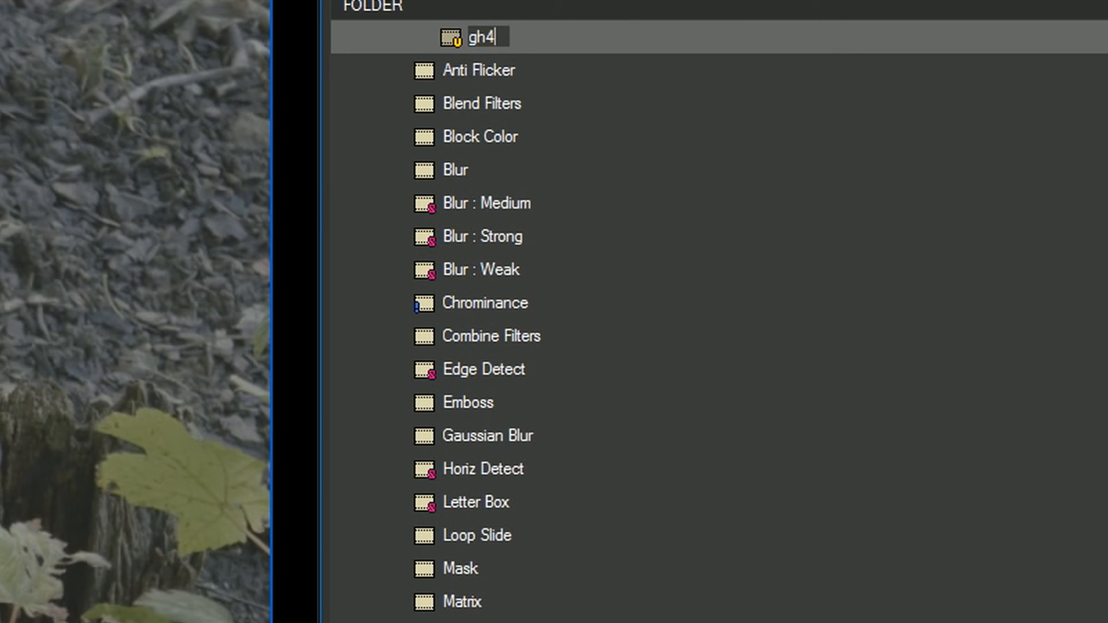
{"action": "type", "text": "lut"}
{"action": "key", "text": "Return"}
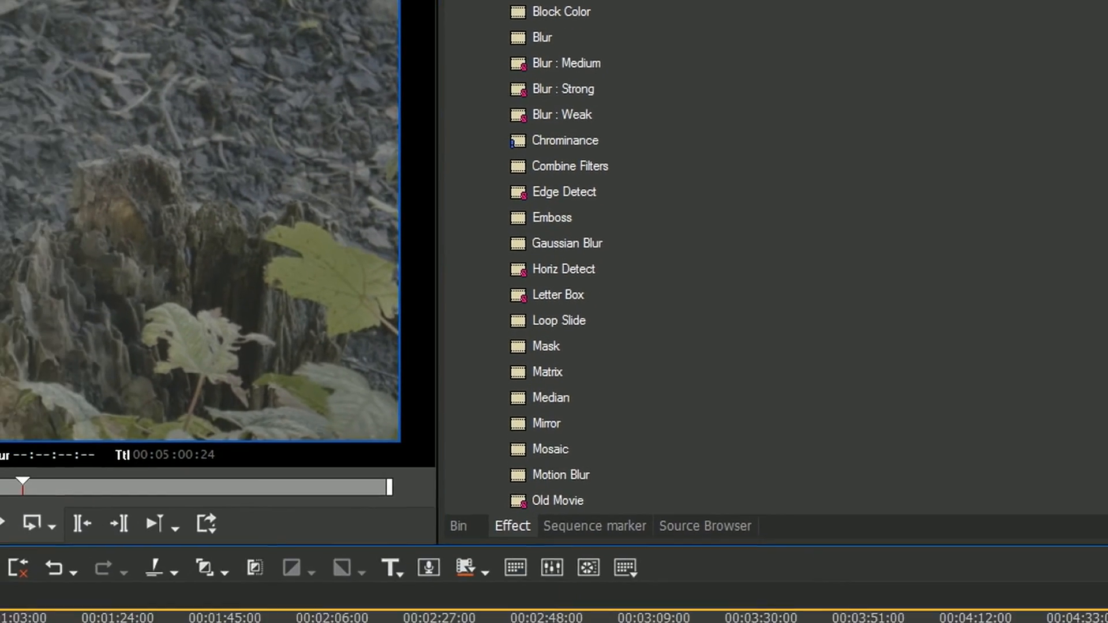
- Move the playhead to 00:02:16:02 and apply the gh4 lut preset to clip P1070613
{"action": "left_click_drag", "start_coordinate": [577, 502], "coordinate": [483, 429]}
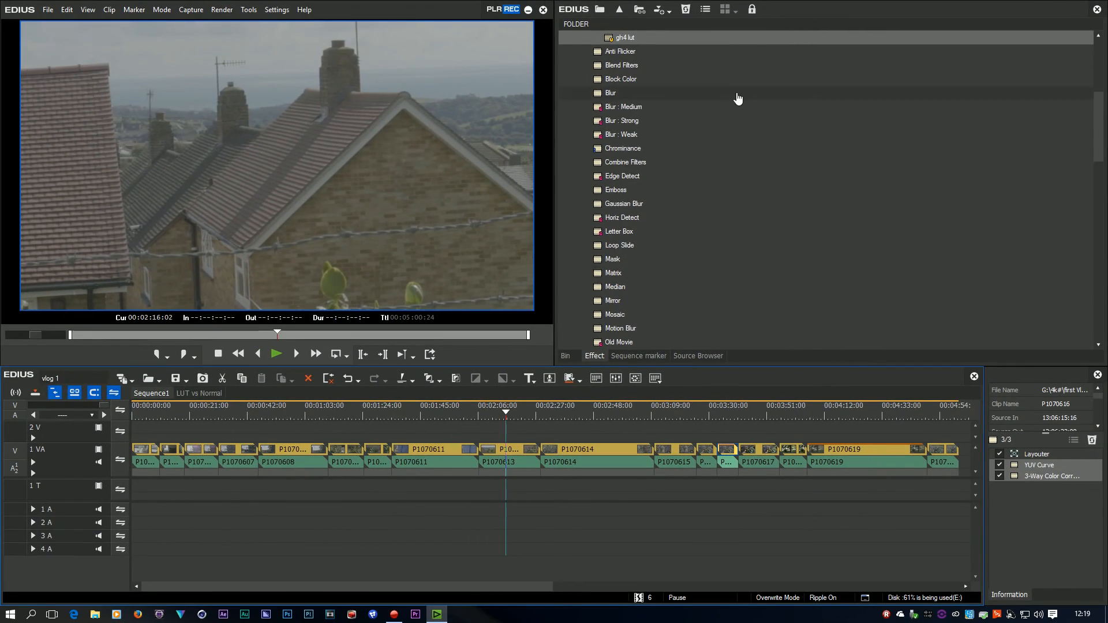
{"action": "left_click_drag", "start_coordinate": [612, 39], "coordinate": [509, 449]}
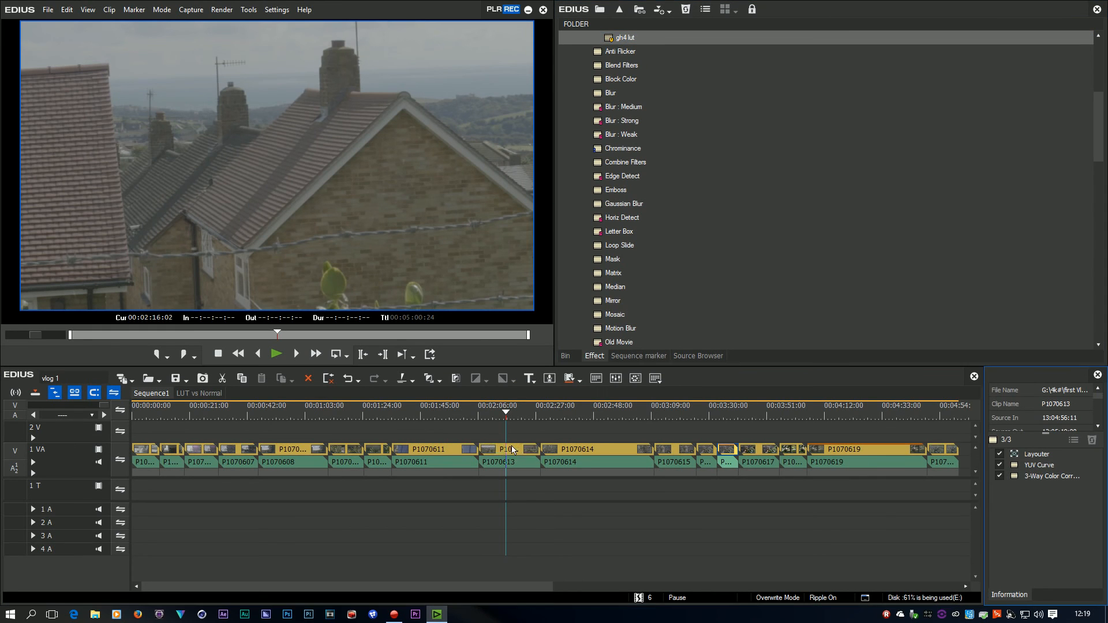
- Open the LUT vs Normal sequence and compare the EDIUS-graded and LUT-applied halves of the tree shot at 00:00:50:15
{"action": "left_click", "coordinate": [433, 418]}
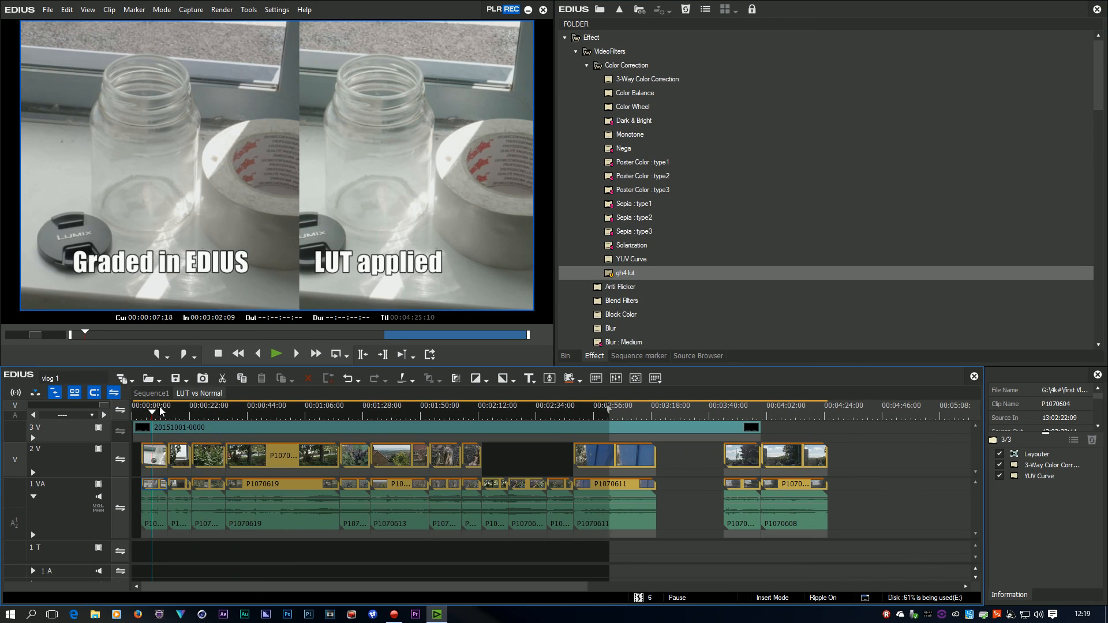
{"action": "left_click", "coordinate": [281, 408]}
{"action": "left_click_drag", "start_coordinate": [281, 440], "coordinate": [264, 411]}
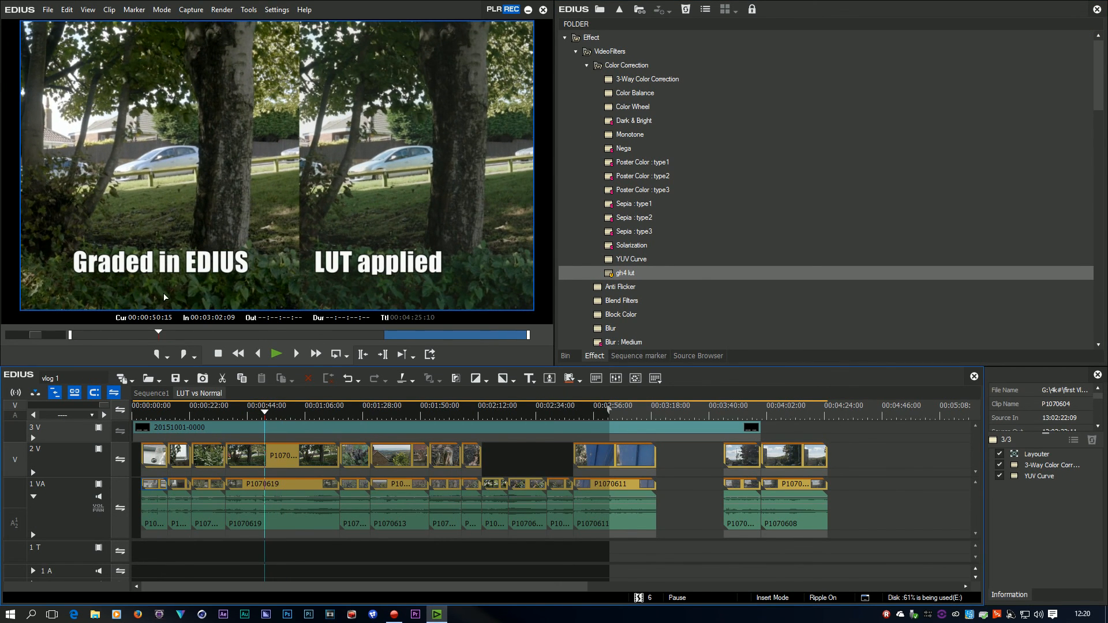